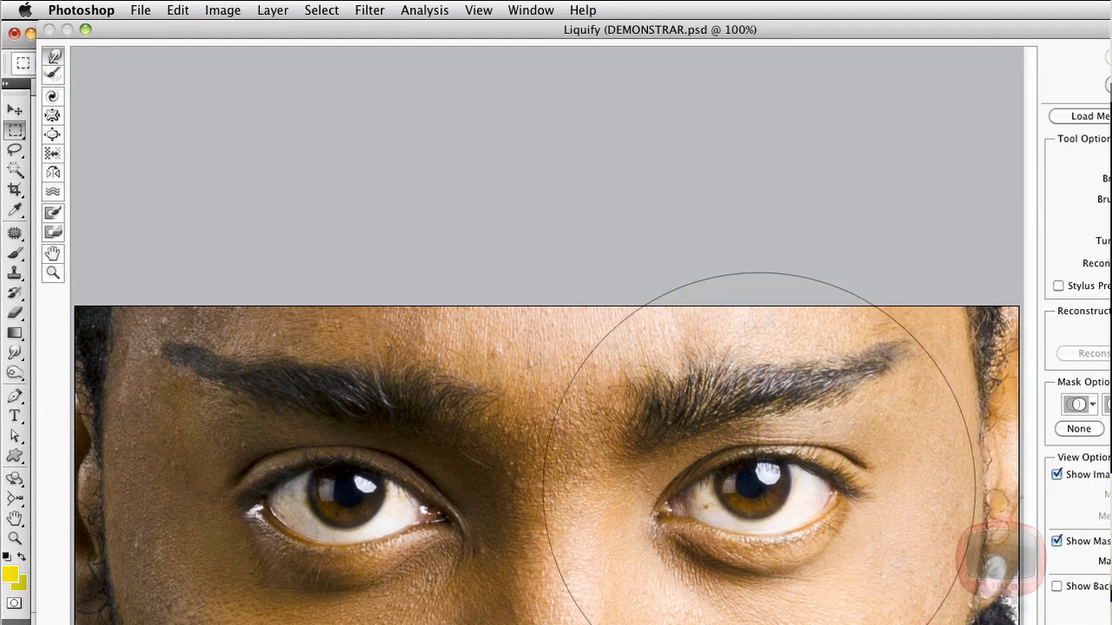
# - Push both eyes slightly outward, away from the nose, with Liquify's Forward Warp tool
pyautogui.moveTo(744, 483); pyautogui.dragTo(779, 483)
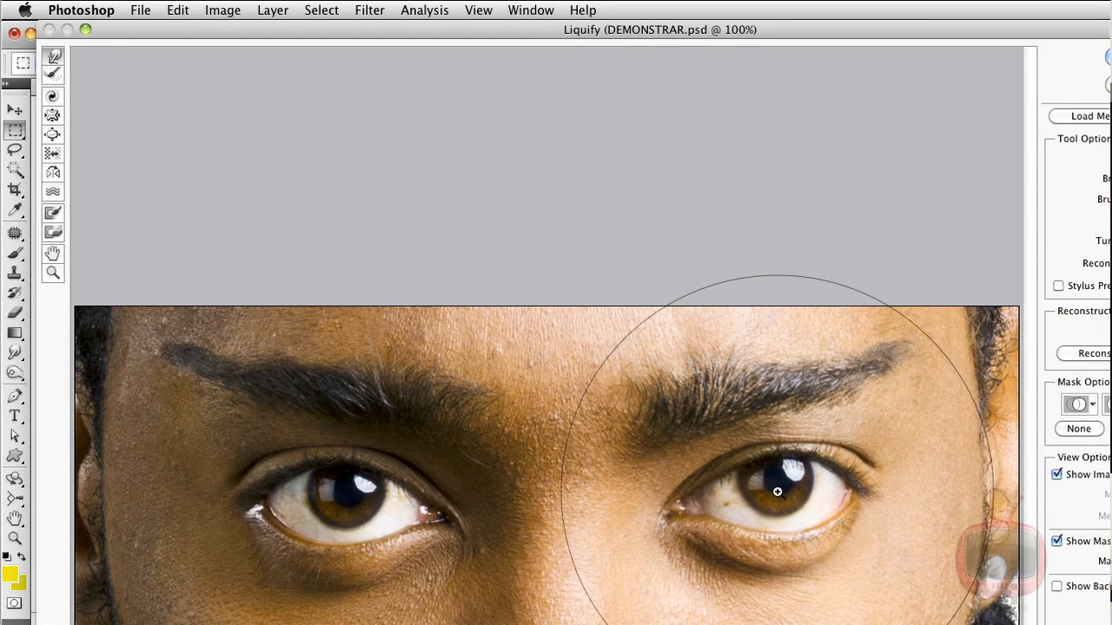
pyautogui.press('super+z')
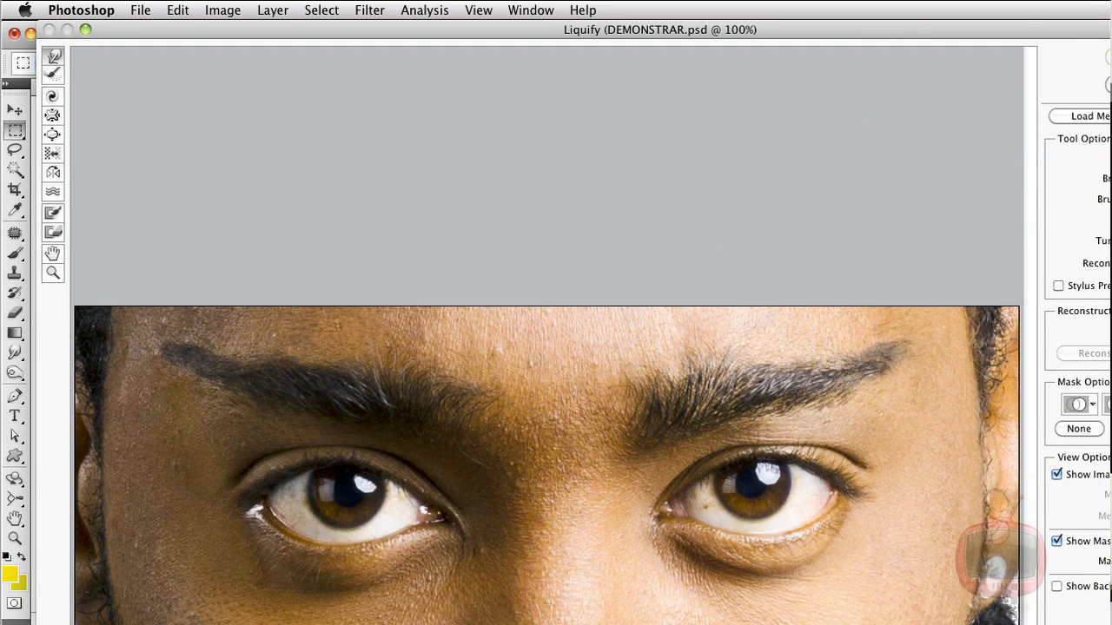
pyautogui.moveTo(745, 477)
pyautogui.mouseDown()
pyautogui.moveTo(784, 488)
pyautogui.moveTo(793, 460)
pyautogui.mouseUp()
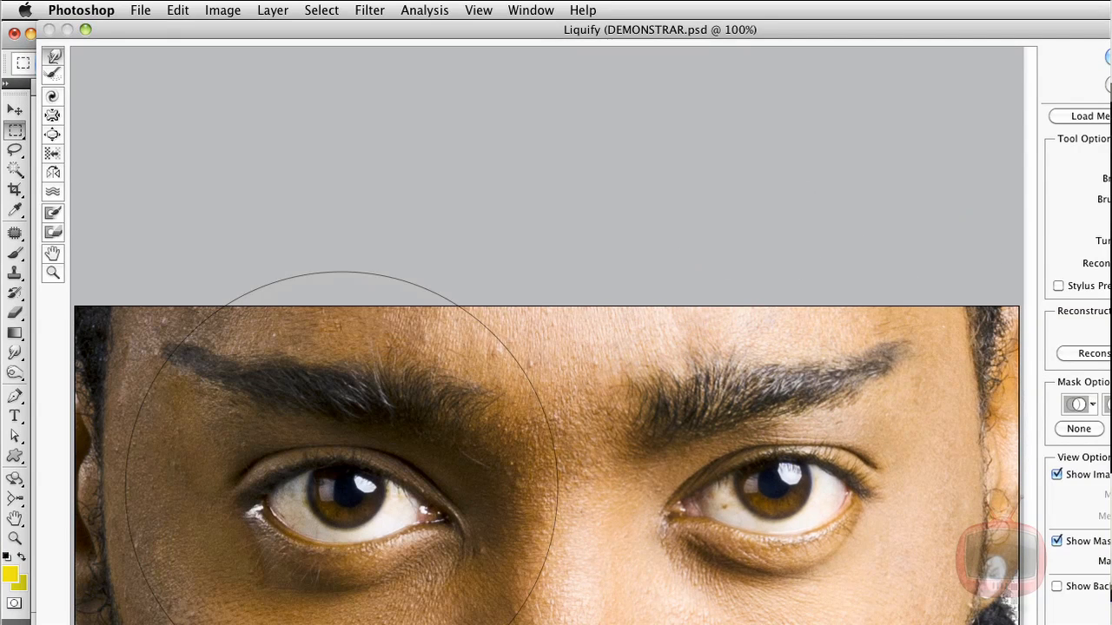
pyautogui.moveTo(344, 488); pyautogui.dragTo(317, 479)
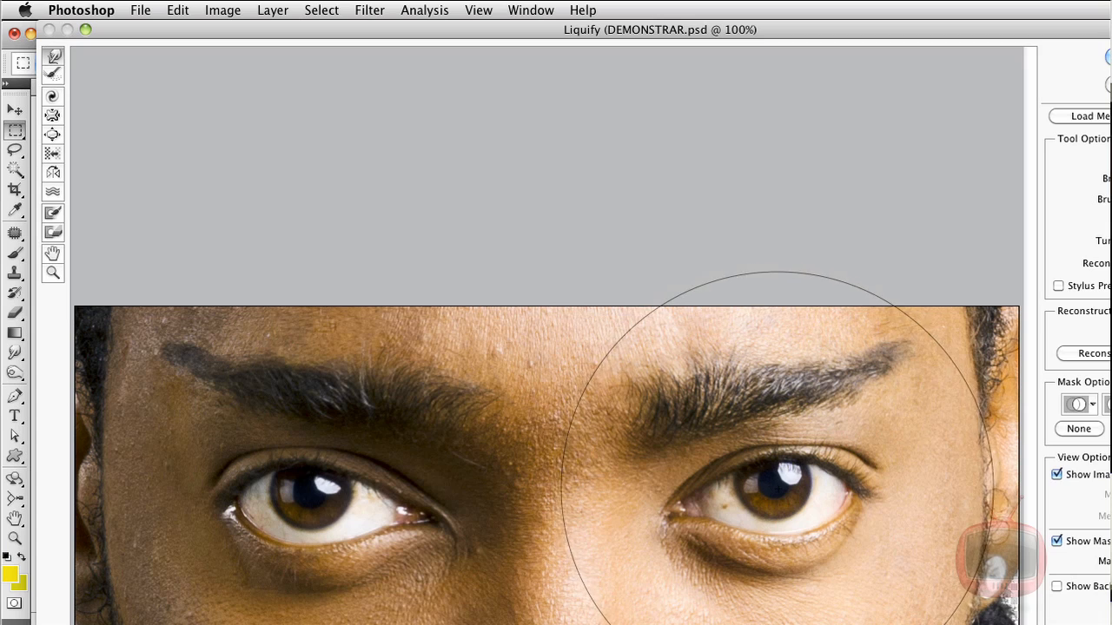
pyautogui.moveTo(780, 487); pyautogui.dragTo(787, 494)
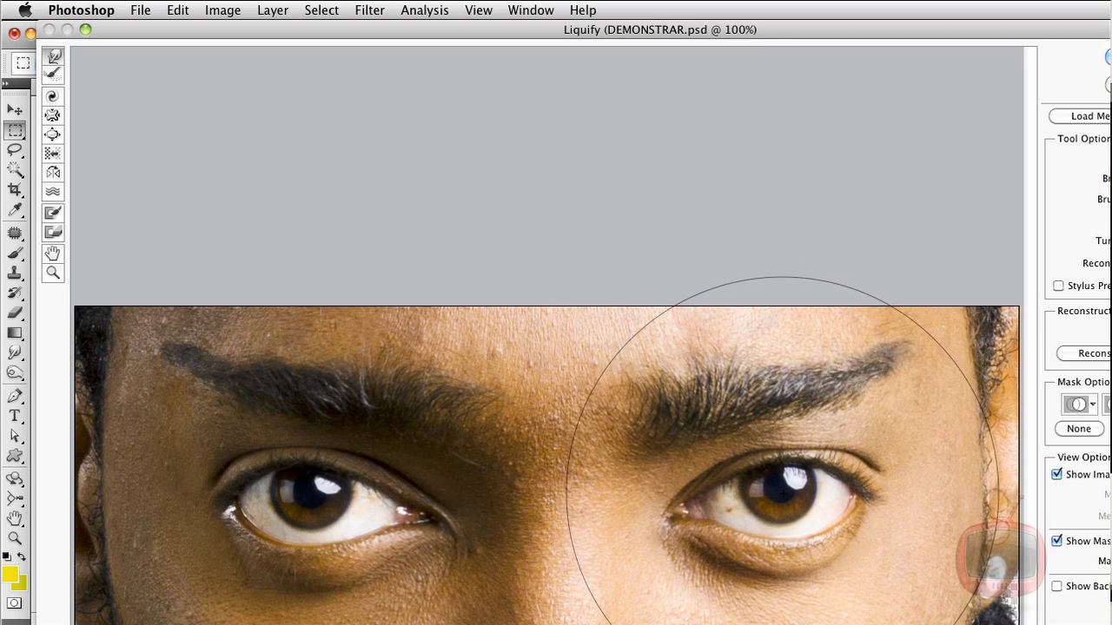
pyautogui.moveTo(310, 496); pyautogui.dragTo(321, 499)
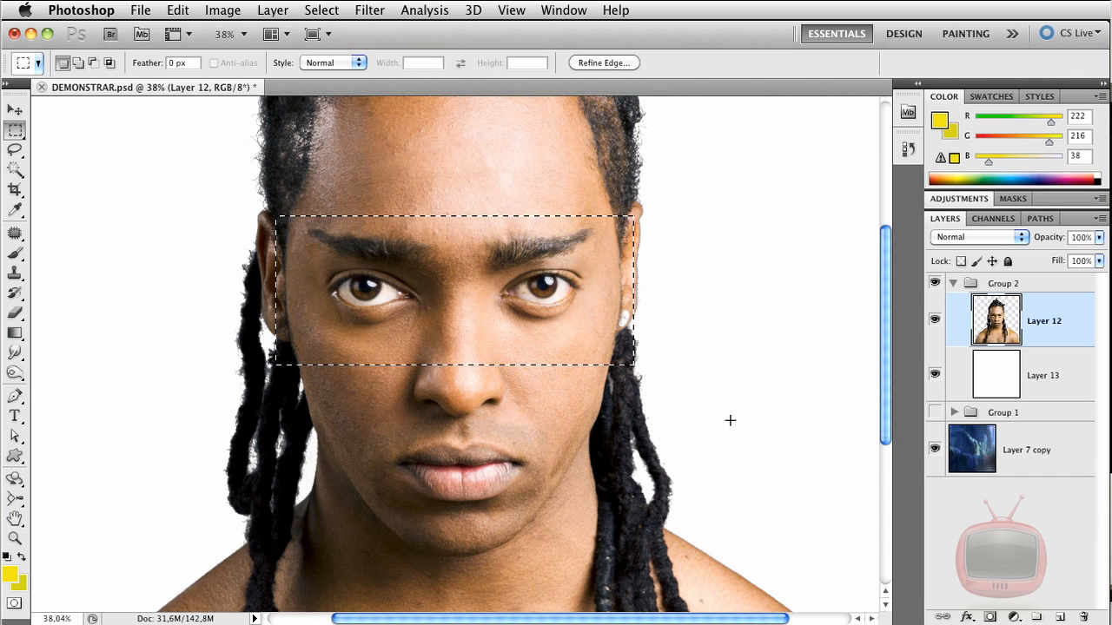
# - Clear the rectangular selection, then select both irises with circular marquees and copy them to a new layer
pyautogui.click(607, 423)
pyautogui.press('z')
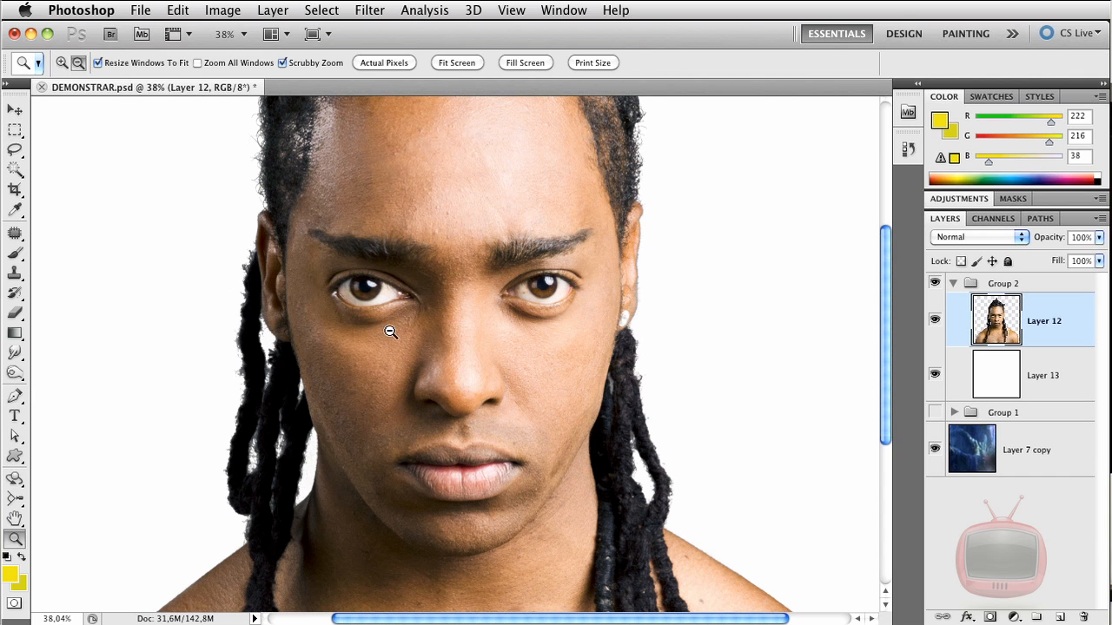
pyautogui.moveTo(407, 300); pyautogui.dragTo(529, 286)
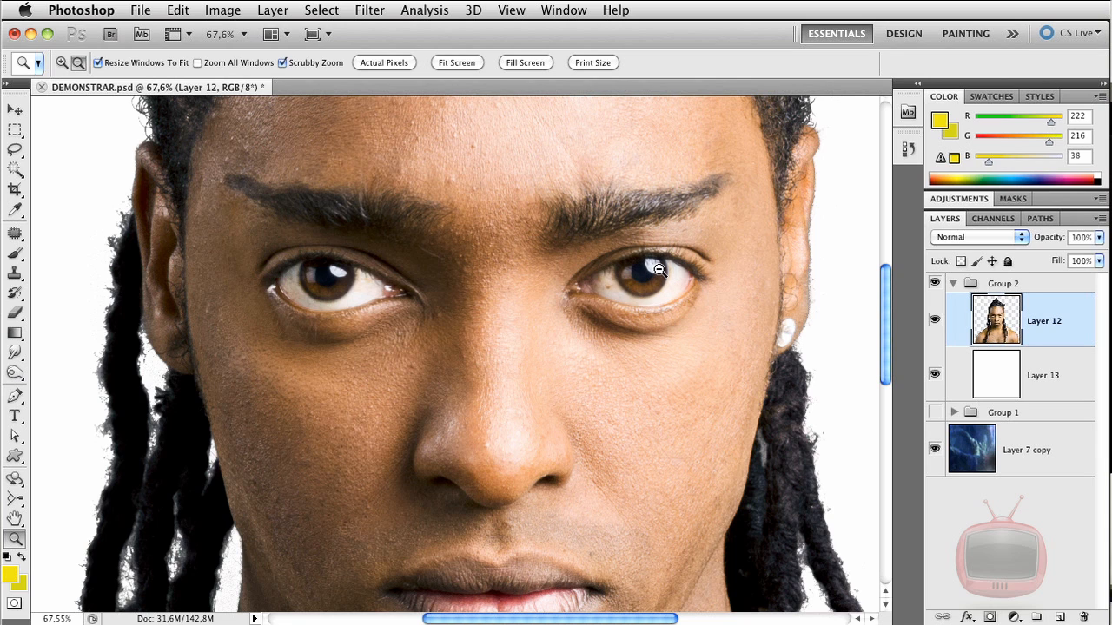
pyautogui.moveTo(14, 131); pyautogui.dragTo(61, 143)
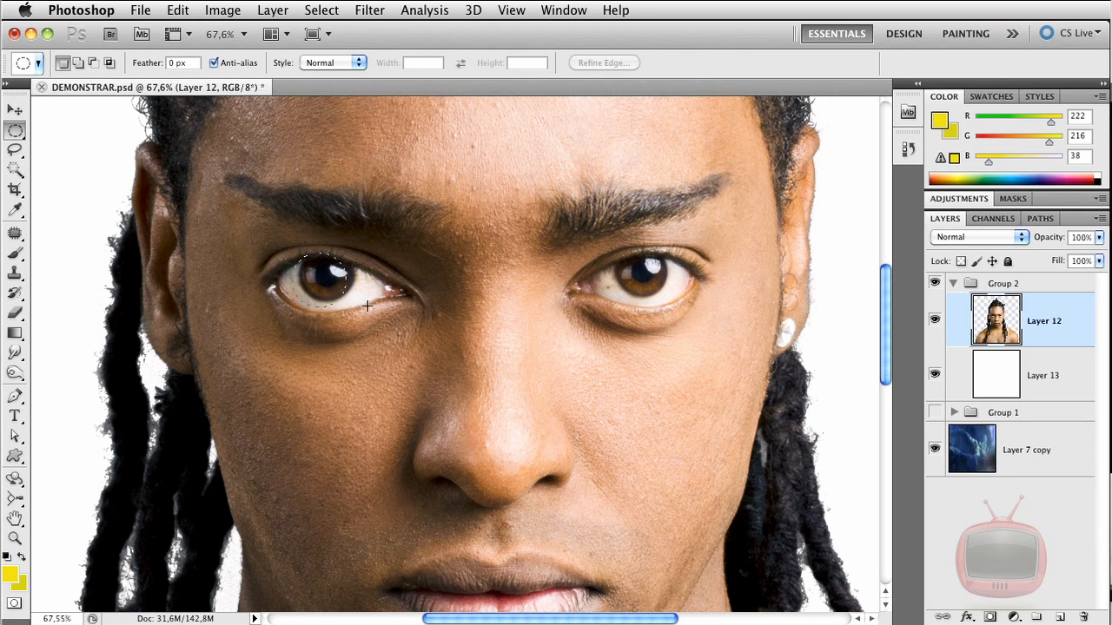
pyautogui.moveTo(381, 297); pyautogui.dragTo(381, 297)
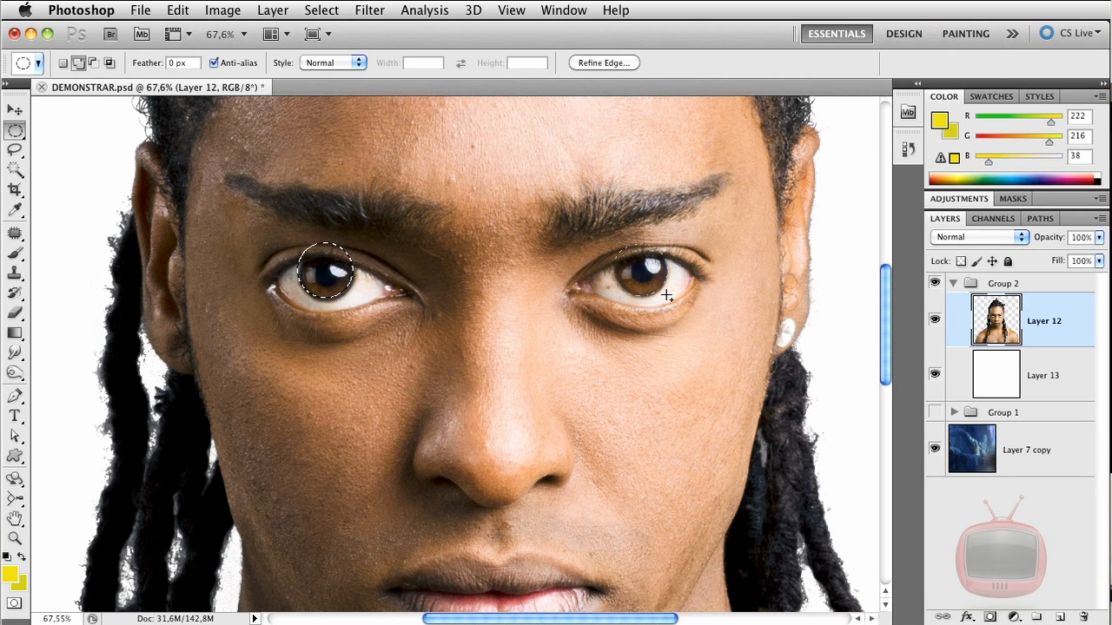
pyautogui.moveTo(668, 296); pyautogui.dragTo(668, 293)
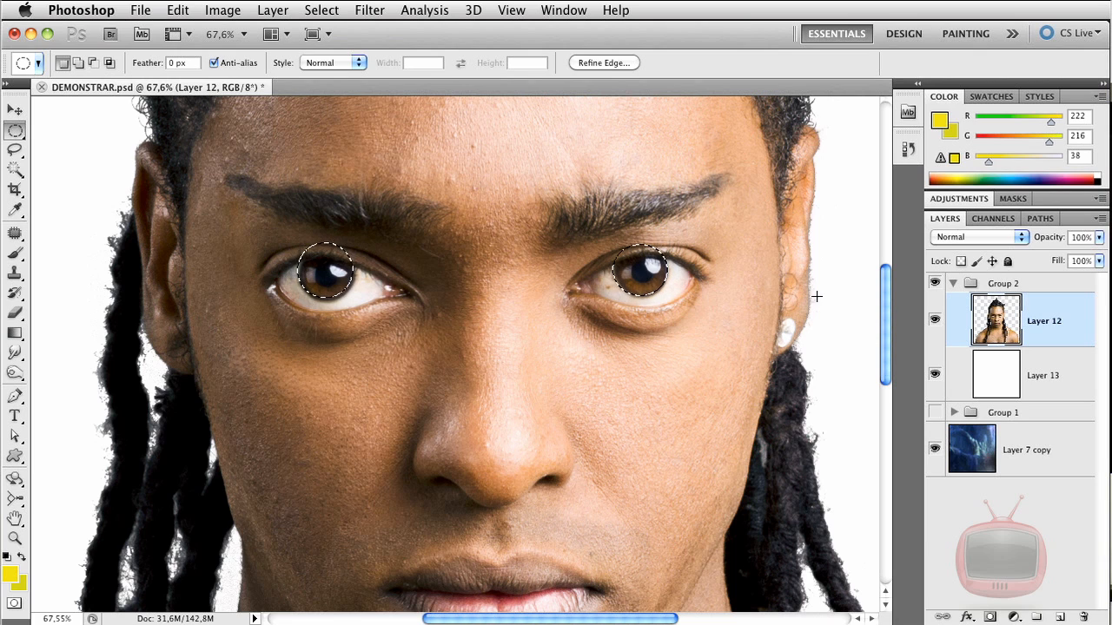
pyautogui.hotkey('ctrl', 'j')
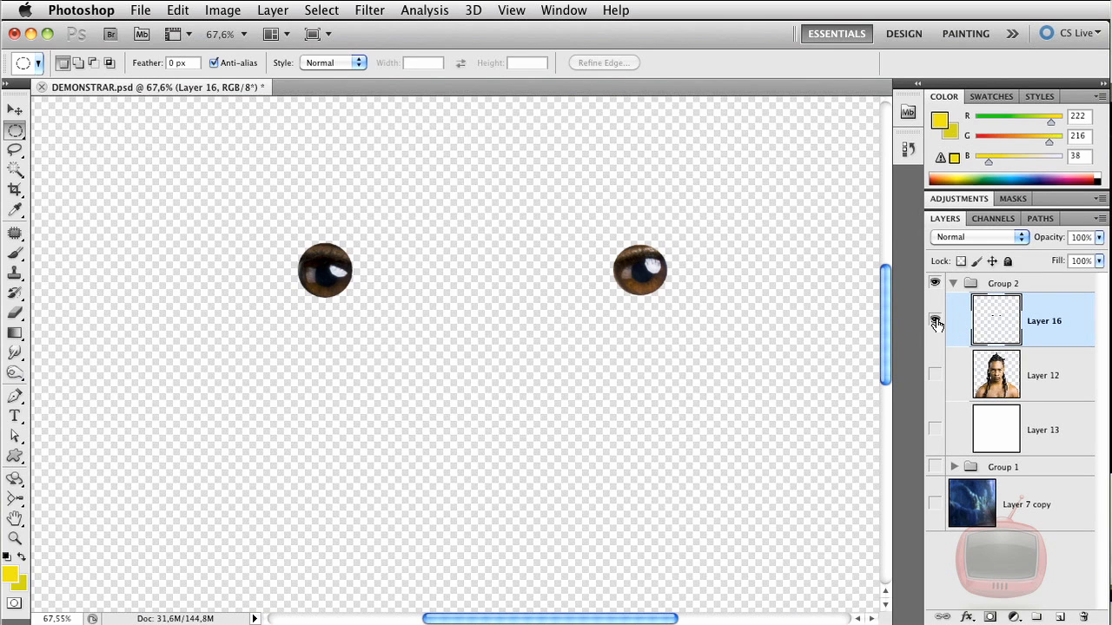
pyautogui.keyDown('alt'); pyautogui.click(934, 321); pyautogui.keyUp('alt')
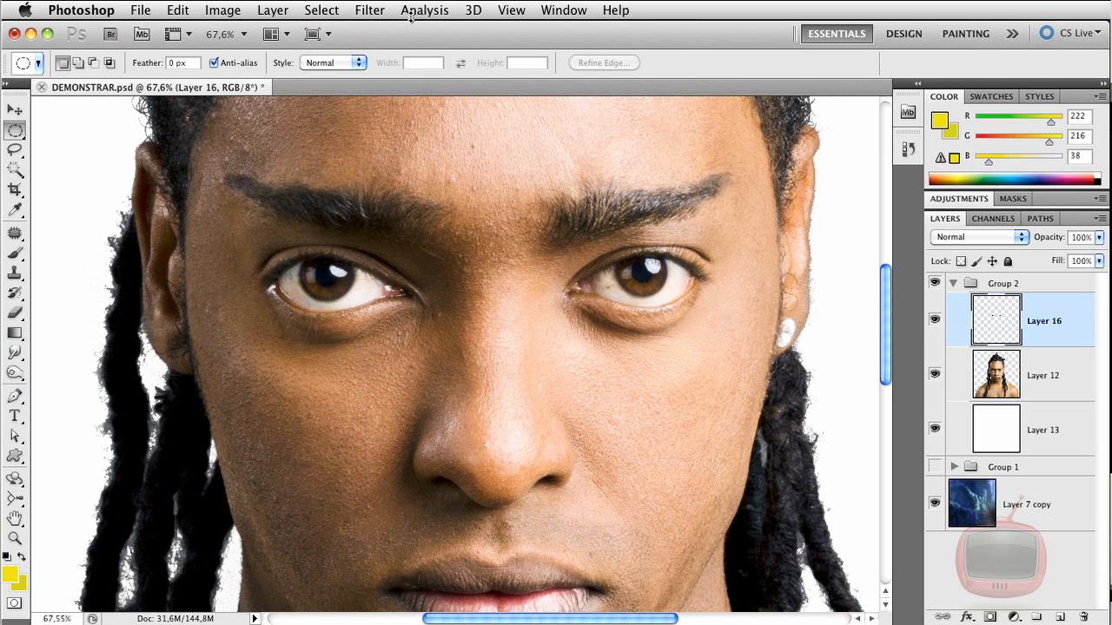
# - Open the copied iris layer in Liquify and show the backdrop of the face around the irises
pyautogui.click(370, 11)
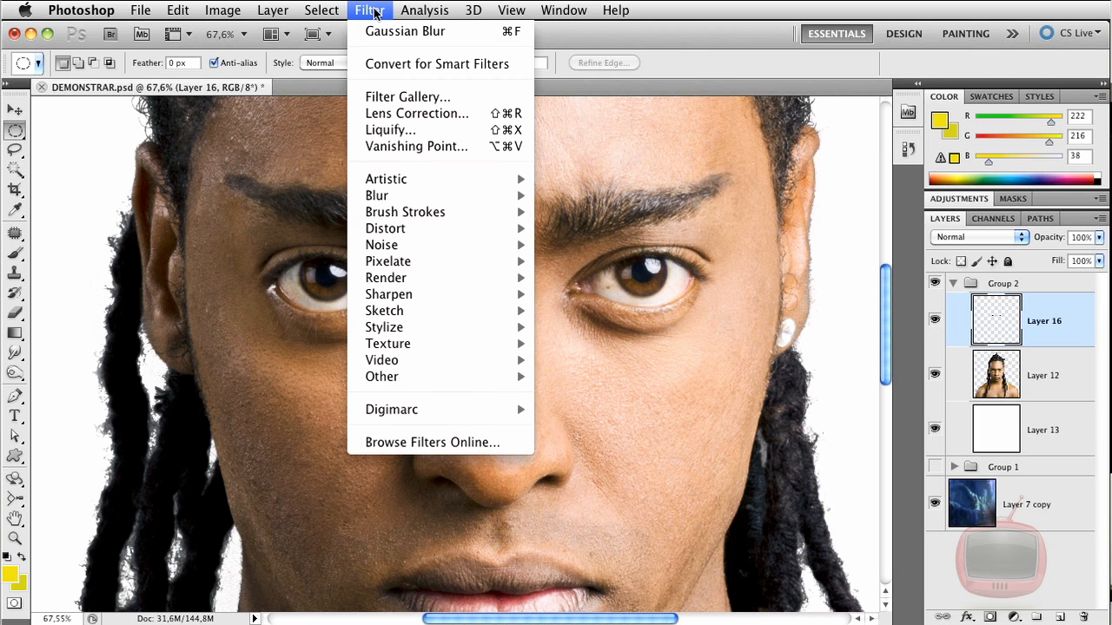
pyautogui.click(395, 130)
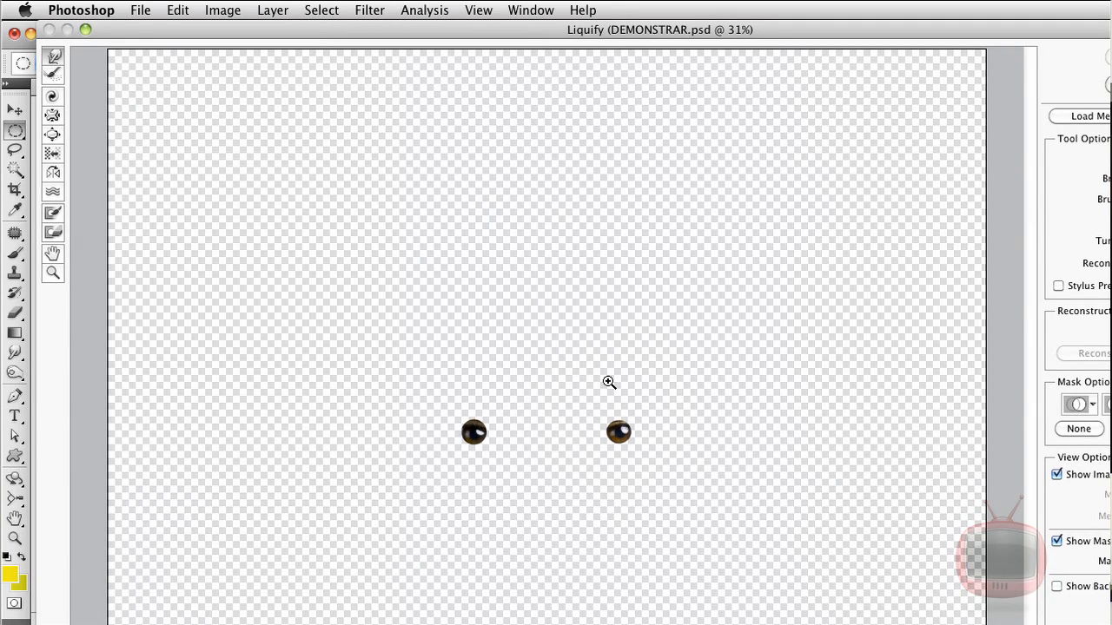
pyautogui.press('super+plus')
pyautogui.press('super+plus')
pyautogui.press('super+plus')
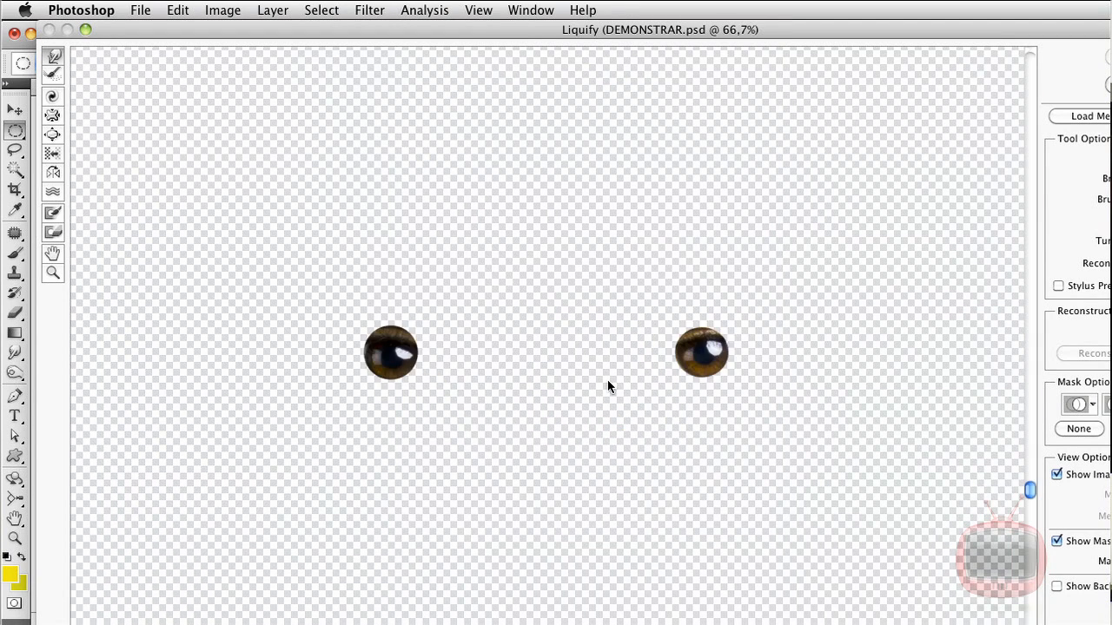
pyautogui.press('super+plus')
pyautogui.moveTo(543, 471)
pyautogui.mouseDown()
pyautogui.moveTo(605, 611)
pyautogui.moveTo(567, 621)
pyautogui.mouseUp()
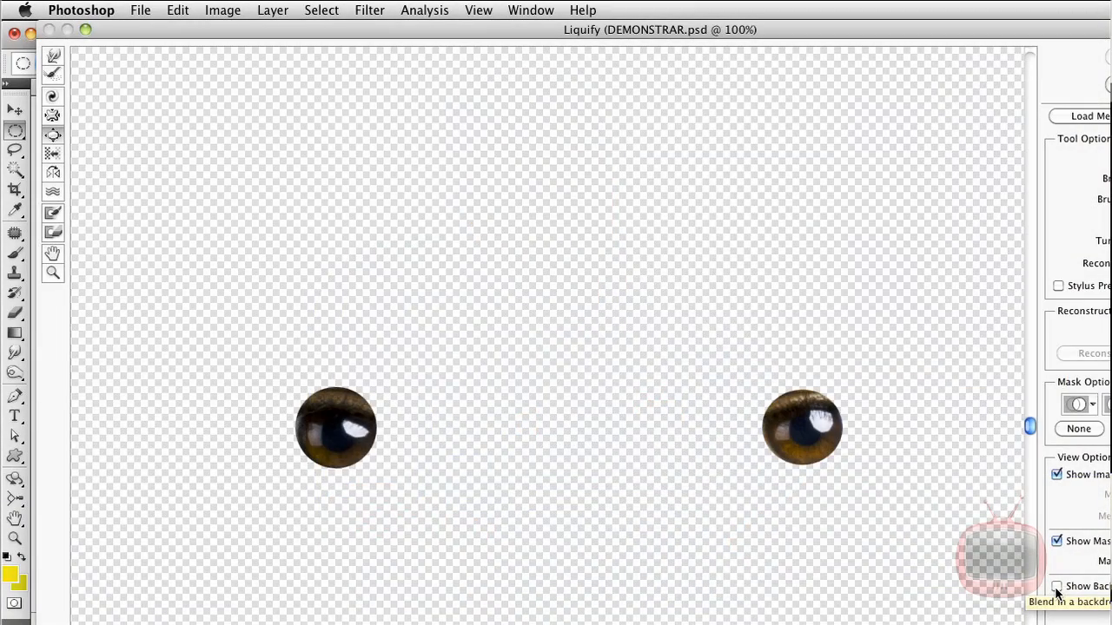
pyautogui.click(1057, 588)
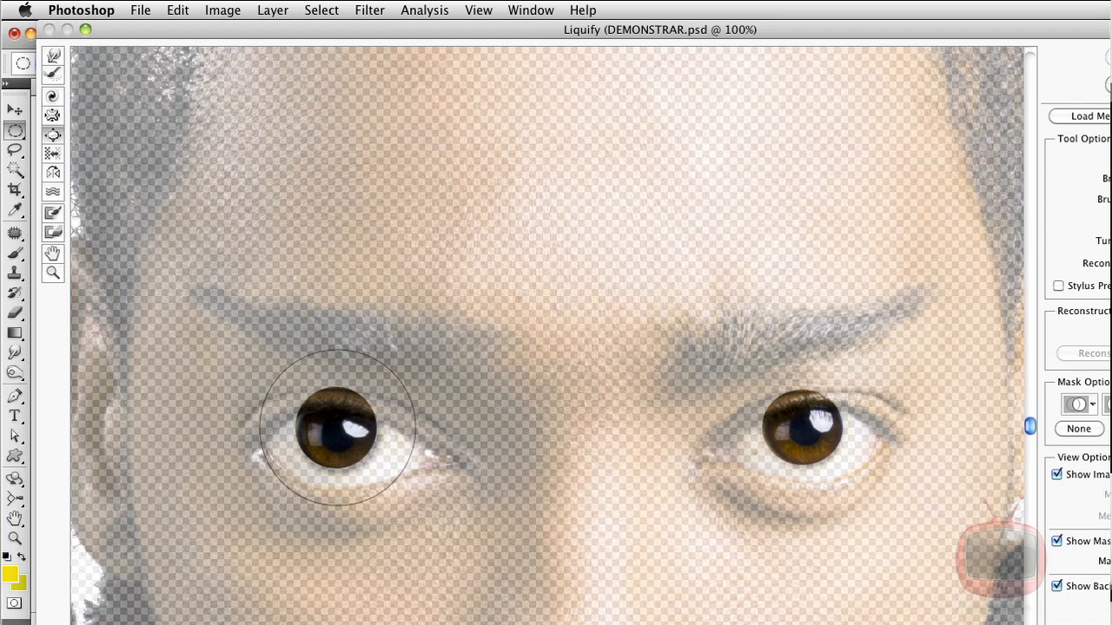
# - Enlarge both irises and pupils with the Bloat tool, hide the backdrop, and apply Liquify
pyautogui.moveTo(335, 428); pyautogui.dragTo(333, 429)
pyautogui.moveTo(803, 439); pyautogui.dragTo(802, 439)
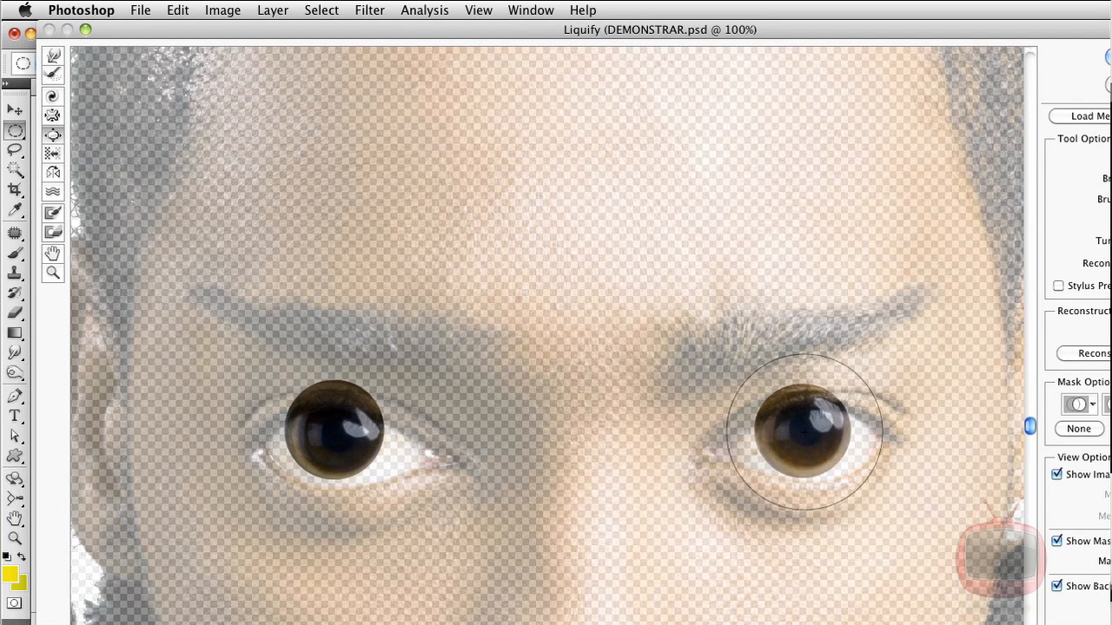
pyautogui.click(1055, 589)
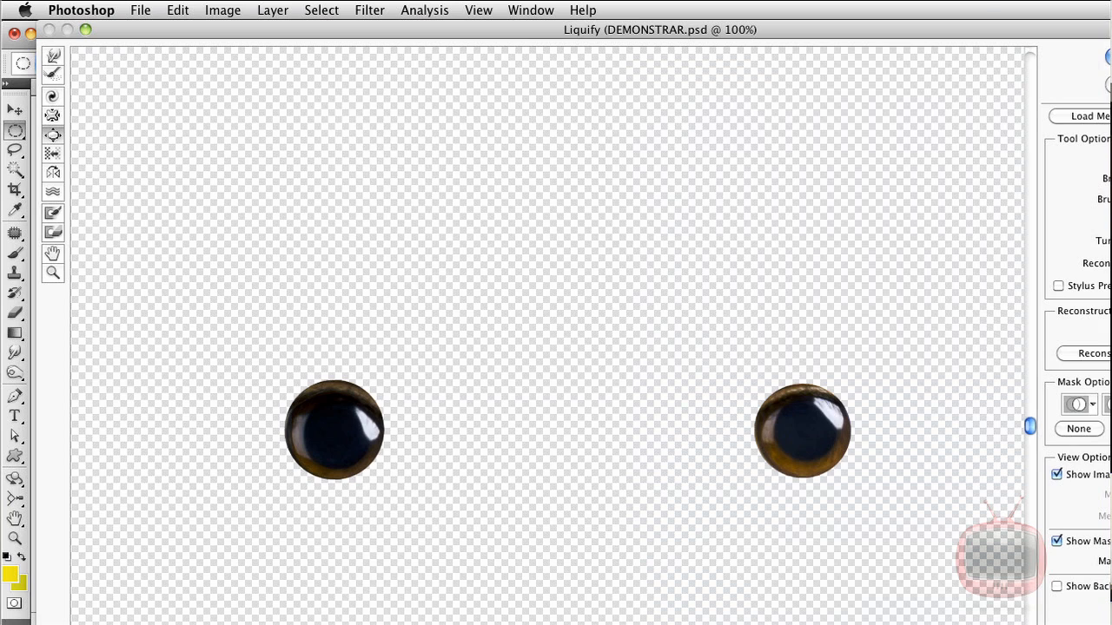
pyautogui.press('Return')
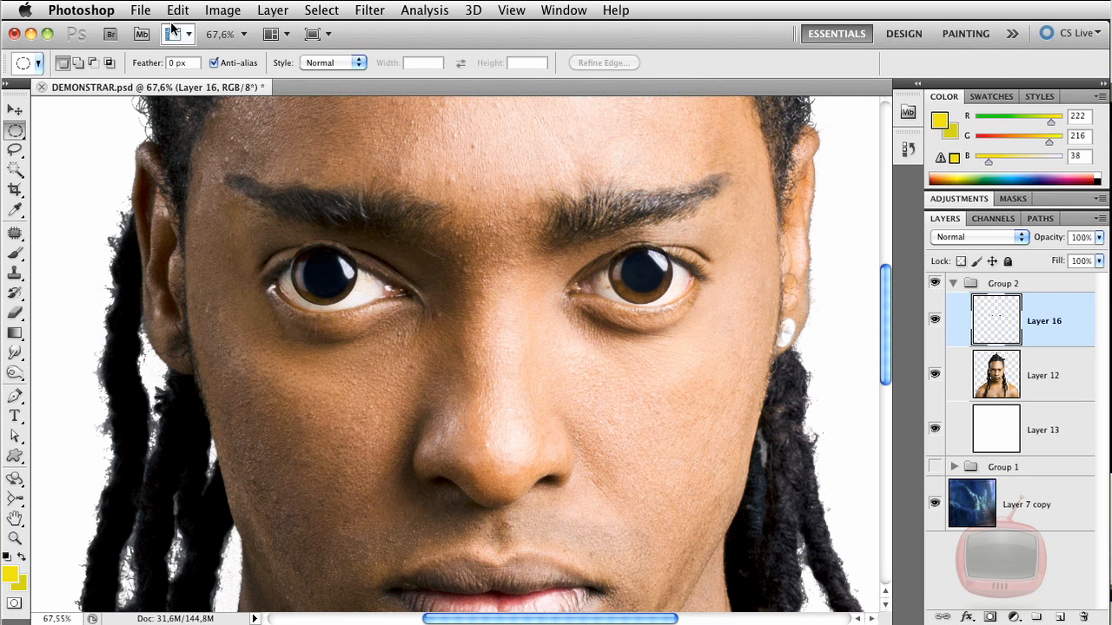
# - Strongly brighten the iris layer with a Curves adjustment by raising the RGB curve
pyautogui.click(219, 12)
pyautogui.moveTo(233, 36)
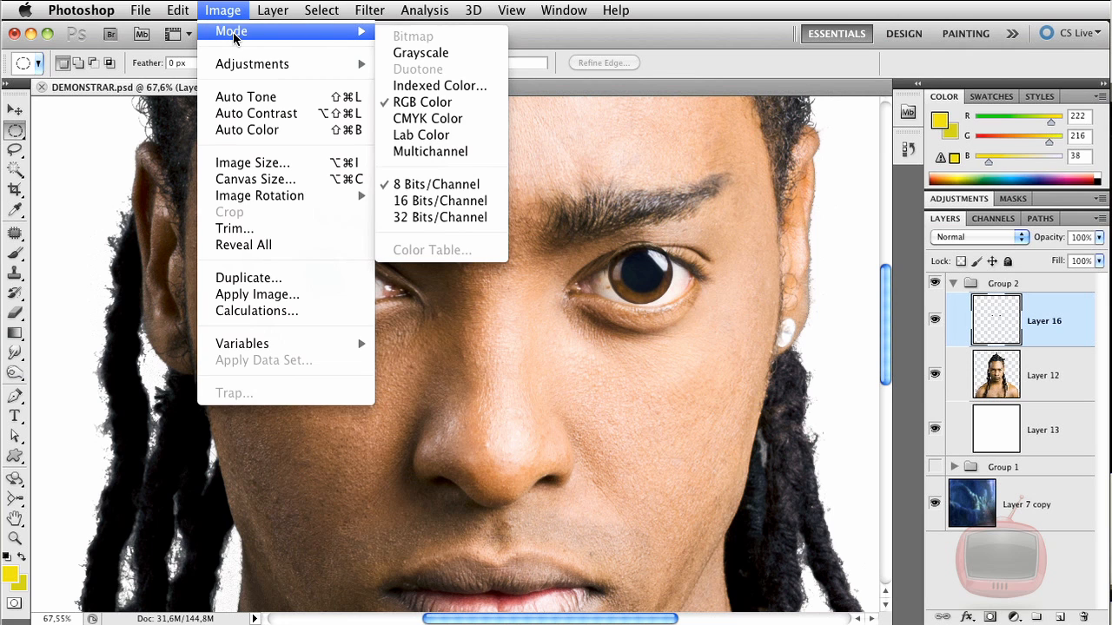
pyautogui.moveTo(242, 66)
pyautogui.click(421, 99)
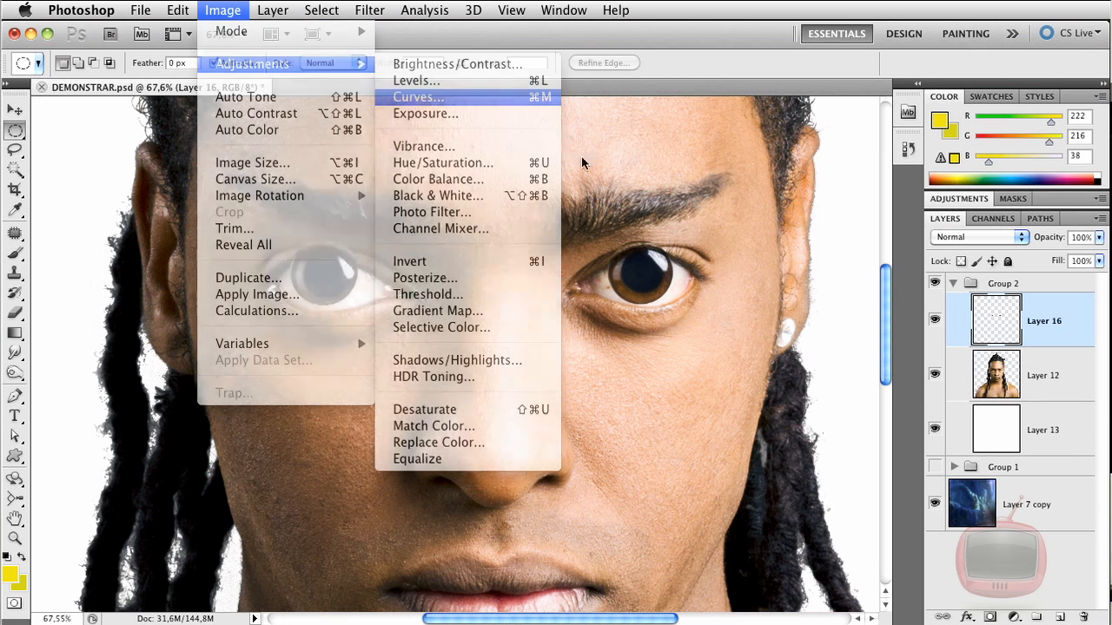
pyautogui.moveTo(1032, 578); pyautogui.dragTo(989, 522)
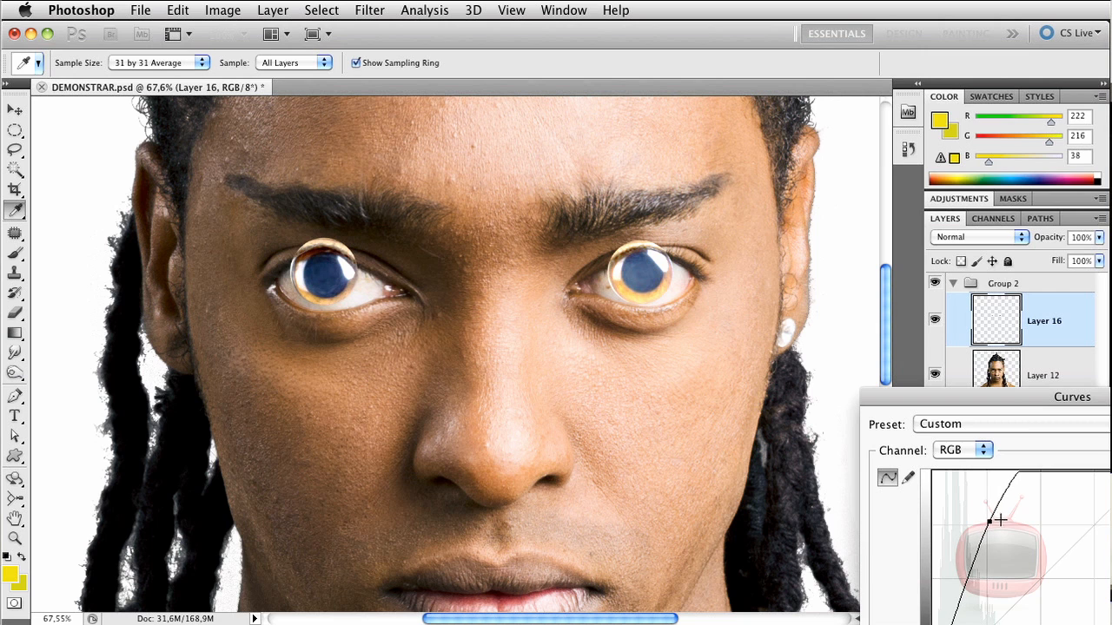
pyautogui.press('Return')
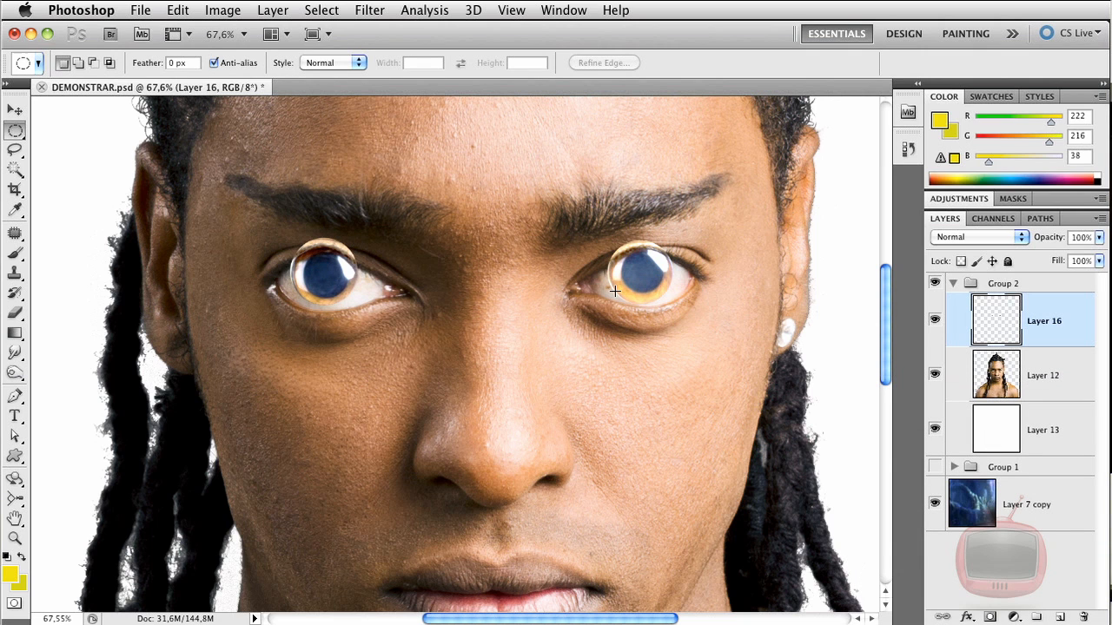
# - Add a layer mask to the iris layer and paint black with a 45 px brush over the parts overlapping the eyelids and eye whites
pyautogui.press('super+plus')
pyautogui.moveTo(645, 375); pyautogui.dragTo(666, 428)
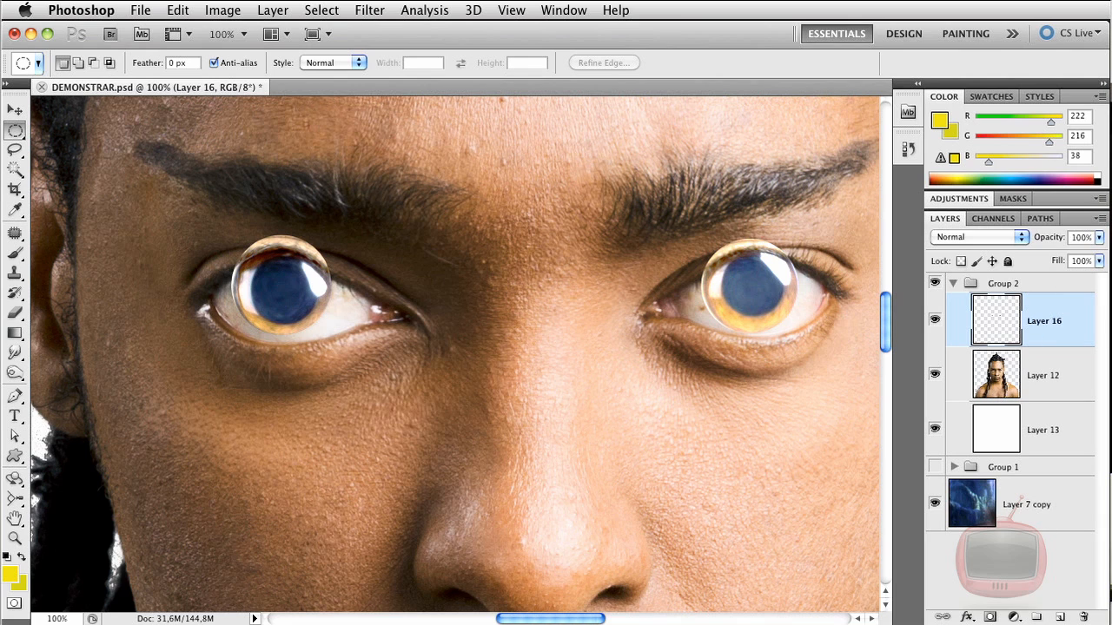
pyautogui.click(989, 617)
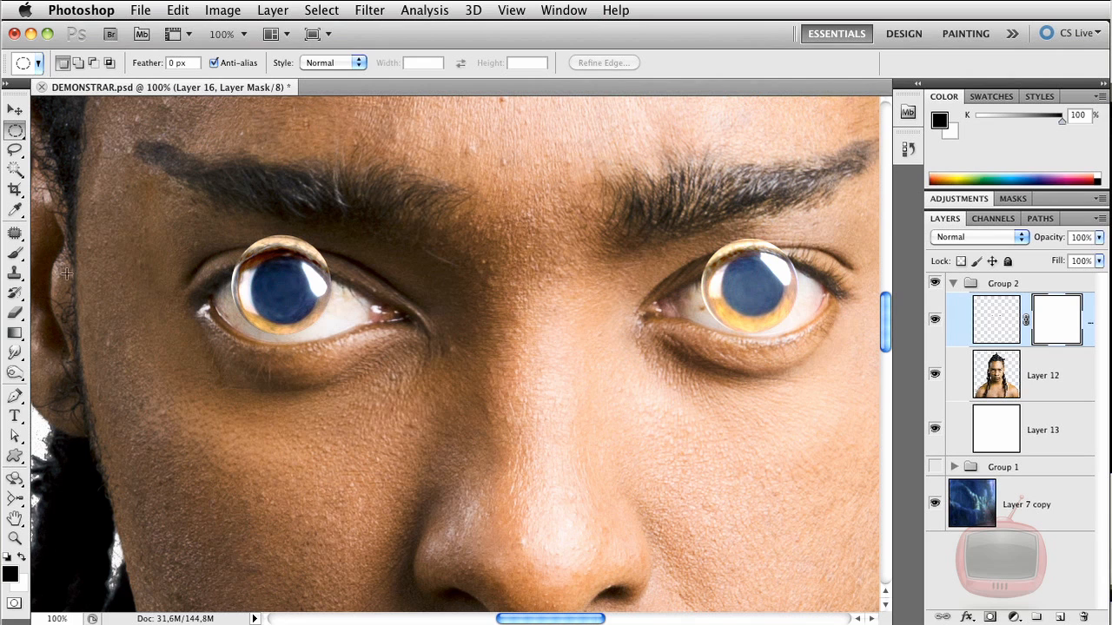
pyautogui.click(15, 253)
pyautogui.moveTo(316, 251)
pyautogui.mouseDown()
pyautogui.moveTo(286, 237)
pyautogui.moveTo(299, 246)
pyautogui.moveTo(230, 258)
pyautogui.moveTo(276, 252)
pyautogui.mouseUp()
pyautogui.moveTo(722, 252)
pyautogui.mouseDown()
pyautogui.moveTo(734, 247)
pyautogui.moveTo(712, 255)
pyautogui.moveTo(764, 236)
pyautogui.moveTo(774, 245)
pyautogui.mouseUp()
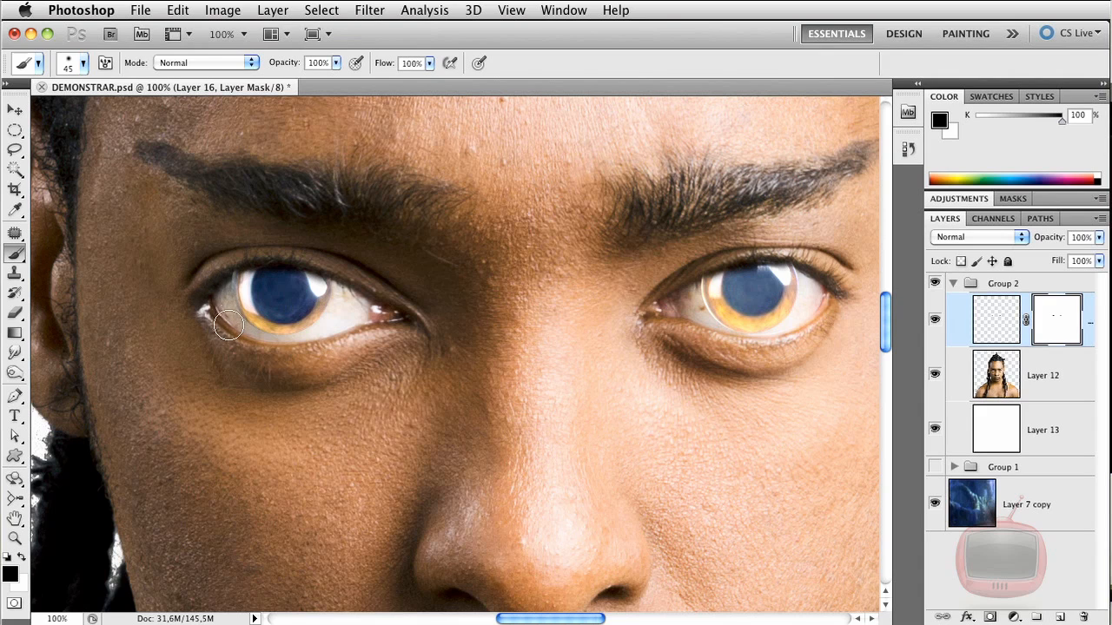
pyautogui.moveTo(686, 282); pyautogui.dragTo(723, 338)
pyautogui.moveTo(809, 304); pyautogui.dragTo(776, 329)
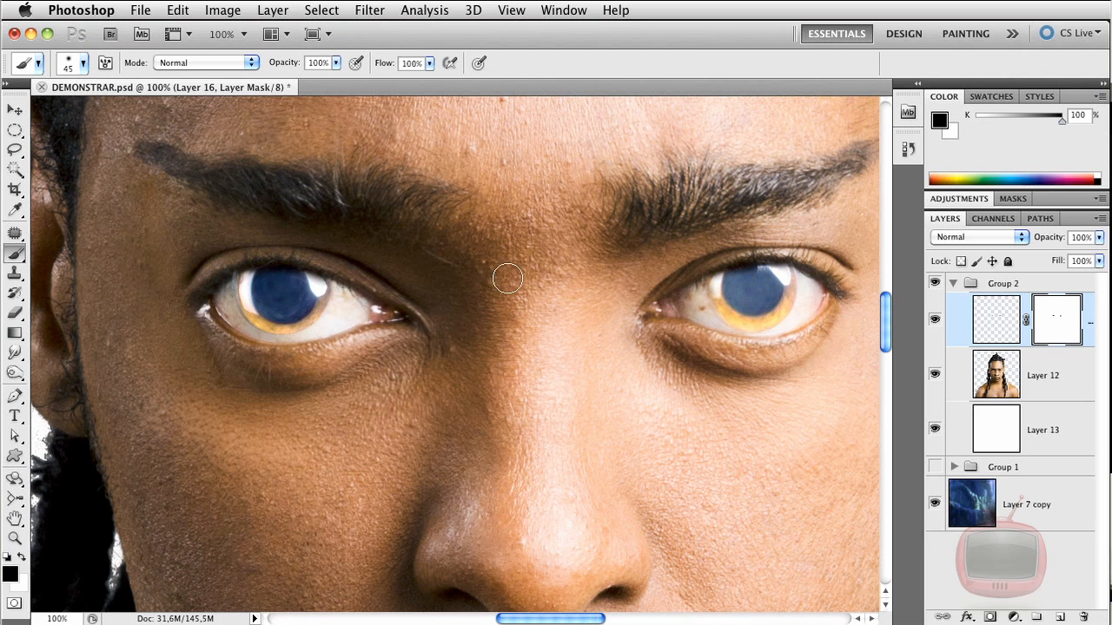
# - Darken both pupils on the iris layer's image with the Burn tool, using Midtones range and 100% exposure
pyautogui.moveTo(13, 372); pyautogui.dragTo(74, 388)
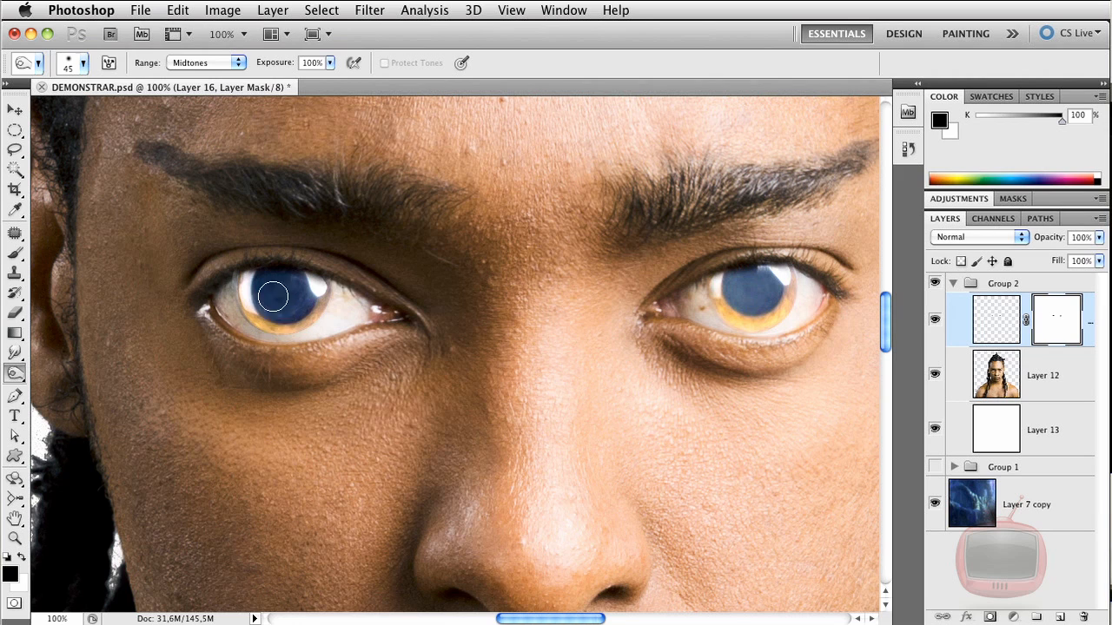
pyautogui.click(330, 62)
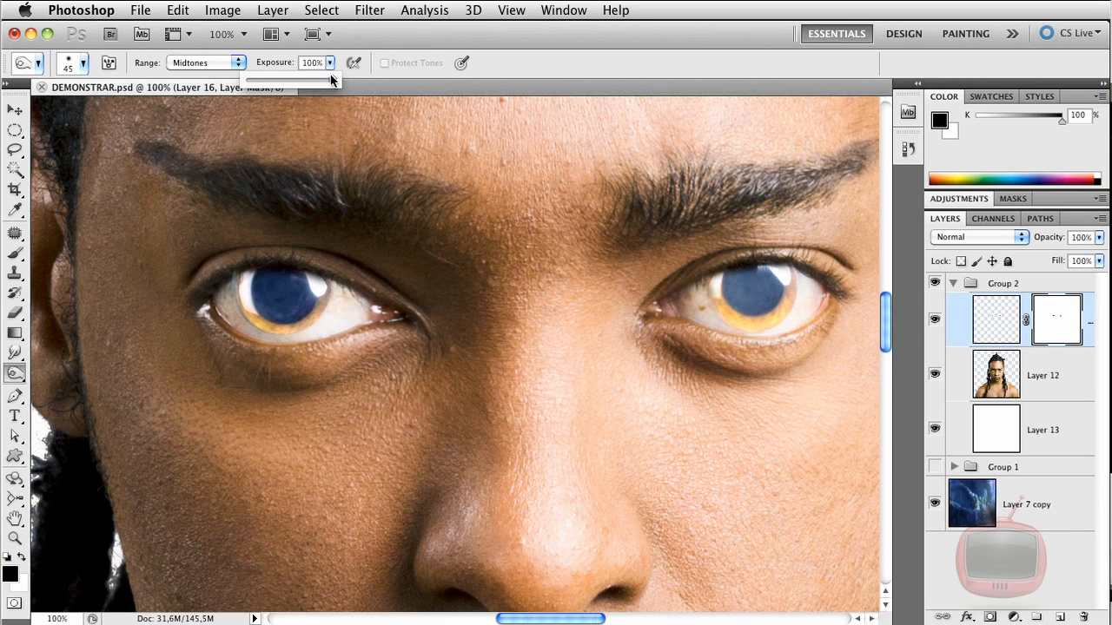
pyautogui.click(237, 62)
pyautogui.click(999, 328)
pyautogui.click(997, 325)
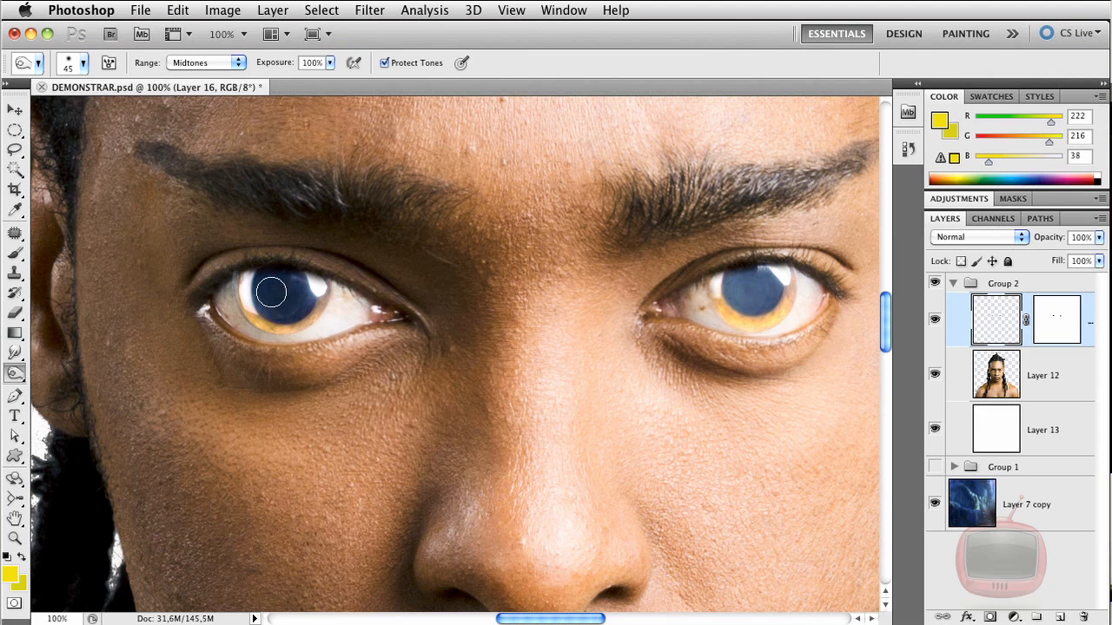
pyautogui.moveTo(757, 278)
pyautogui.mouseDown()
pyautogui.moveTo(752, 290)
pyautogui.moveTo(754, 269)
pyautogui.mouseUp()
pyautogui.moveTo(306, 295)
pyautogui.mouseDown()
pyautogui.moveTo(274, 292)
pyautogui.moveTo(278, 276)
pyautogui.moveTo(293, 302)
pyautogui.mouseUp()
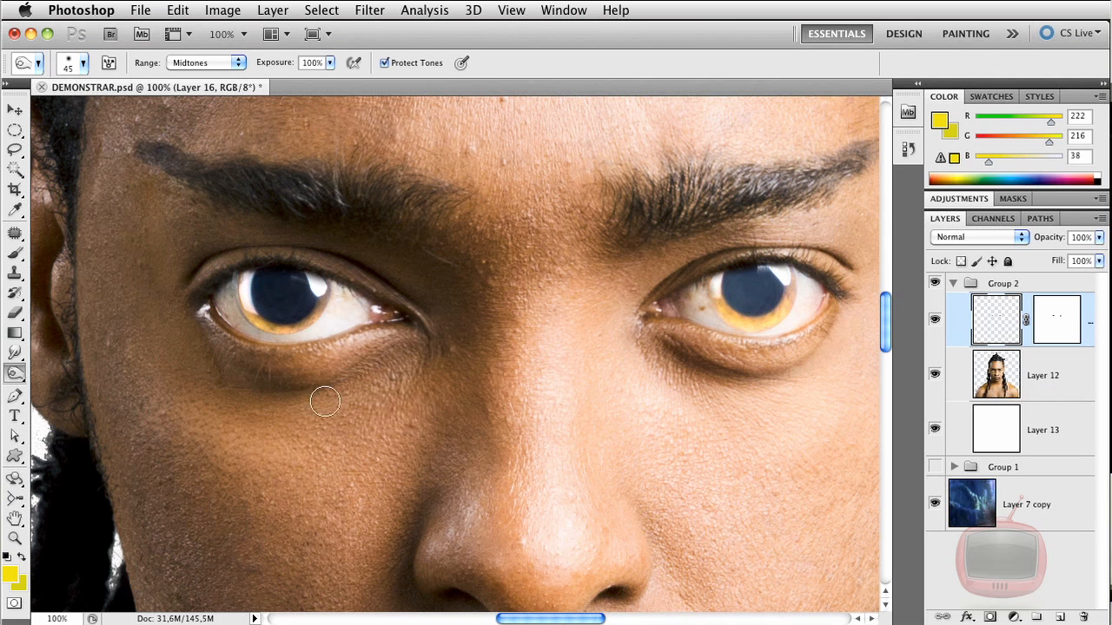
# - Set the foreground color to a slightly darker yellow, RGB 217, 211, 35
pyautogui.click(11, 579)
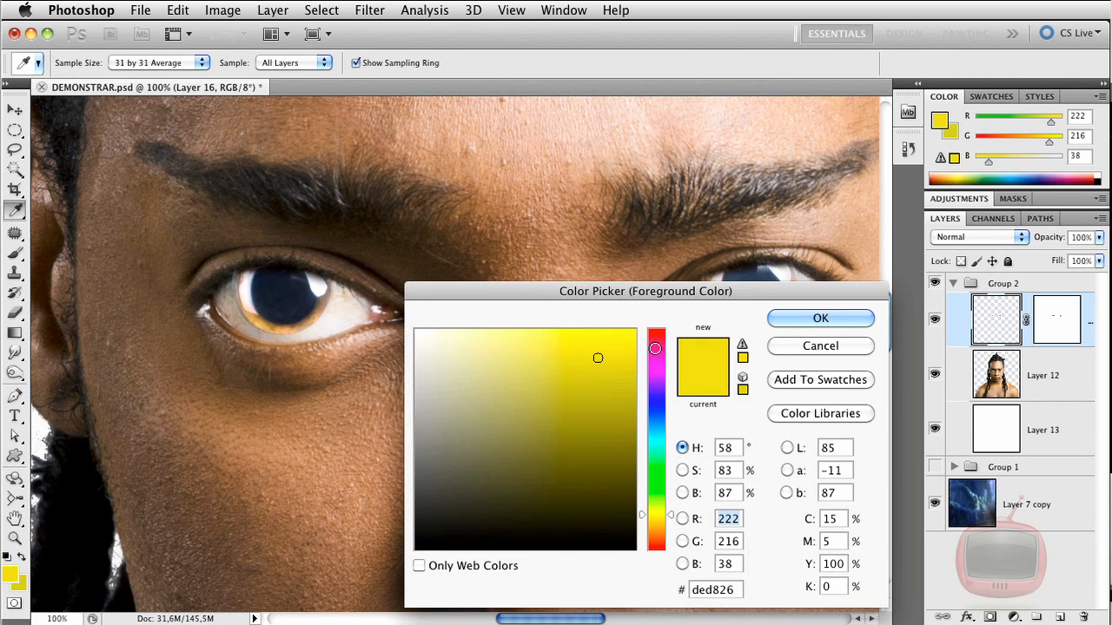
pyautogui.click(597, 353)
pyautogui.moveTo(597, 353); pyautogui.dragTo(601, 363)
pyautogui.click(796, 320)
pyautogui.press('o')
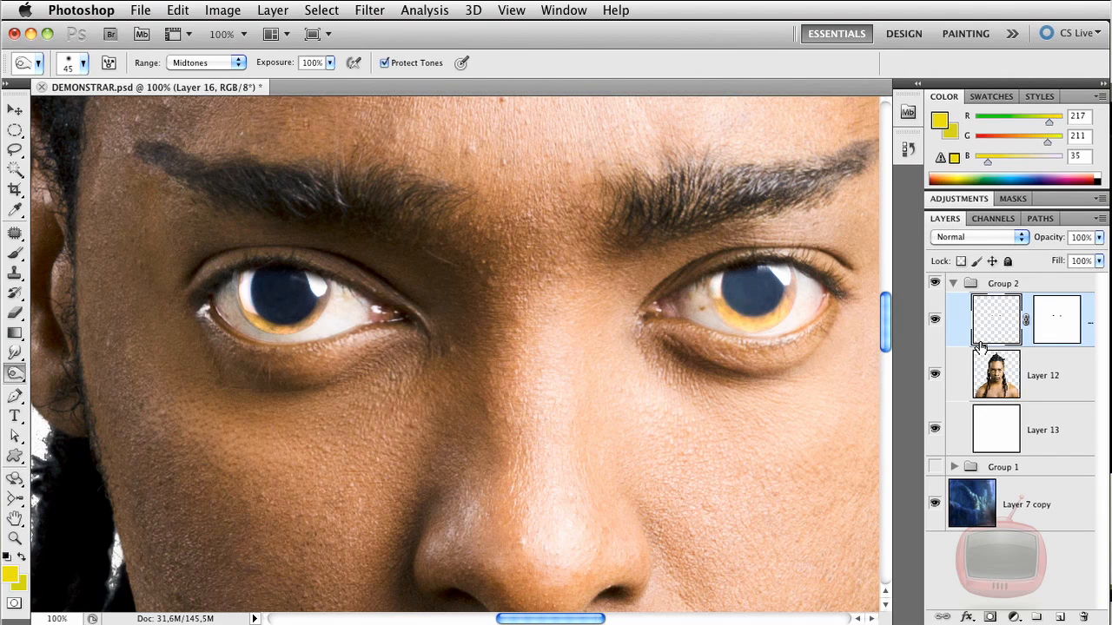
# - Show only the iris layer and set the Brush tool's blending mode to Color
pyautogui.keyDown('alt'); pyautogui.click(935, 319); pyautogui.keyUp('alt')
pyautogui.keyDown('alt'); pyautogui.click(934, 319); pyautogui.keyUp('alt')
pyautogui.keyDown('alt'); pyautogui.click(934, 319); pyautogui.keyUp('alt')
pyautogui.click(15, 253)
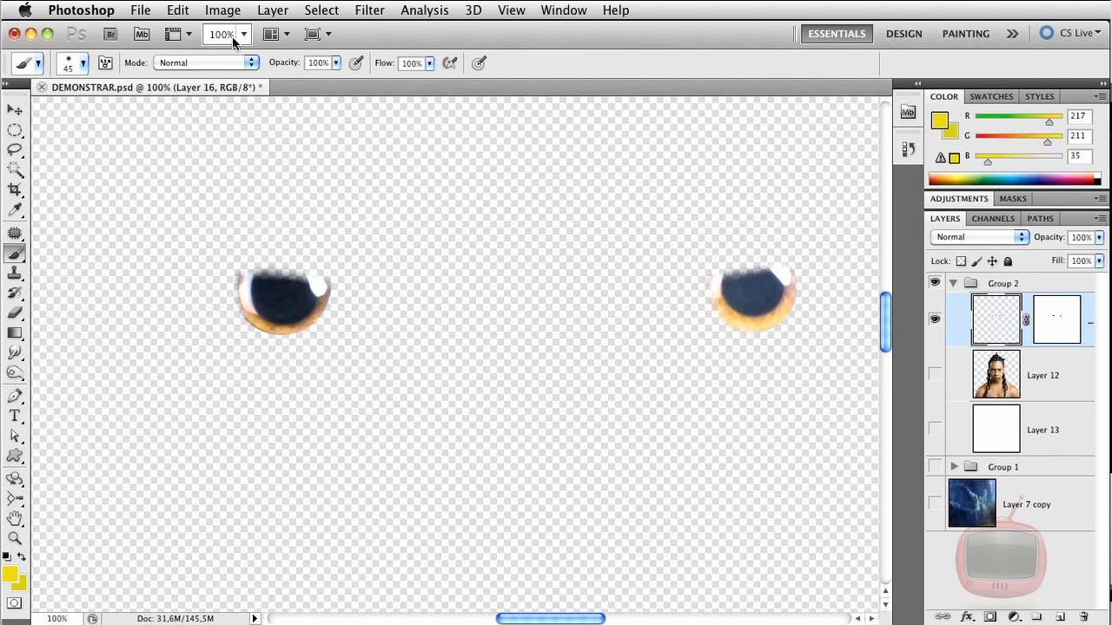
pyautogui.click(223, 62)
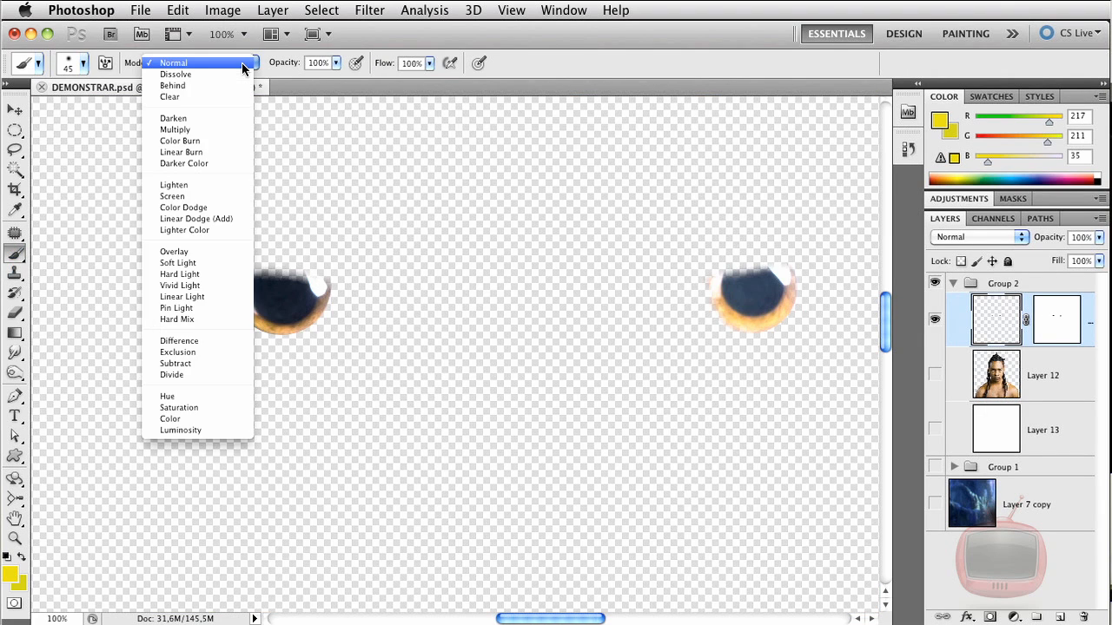
pyautogui.click(205, 418)
# - Lock the iris layer's transparent pixels, paint both irises yellow in Color mode, and show the portrait layer again
pyautogui.moveTo(284, 308)
pyautogui.mouseDown()
pyautogui.moveTo(256, 296)
pyautogui.moveTo(312, 314)
pyautogui.moveTo(304, 327)
pyautogui.moveTo(283, 306)
pyautogui.moveTo(269, 387)
pyautogui.mouseUp()
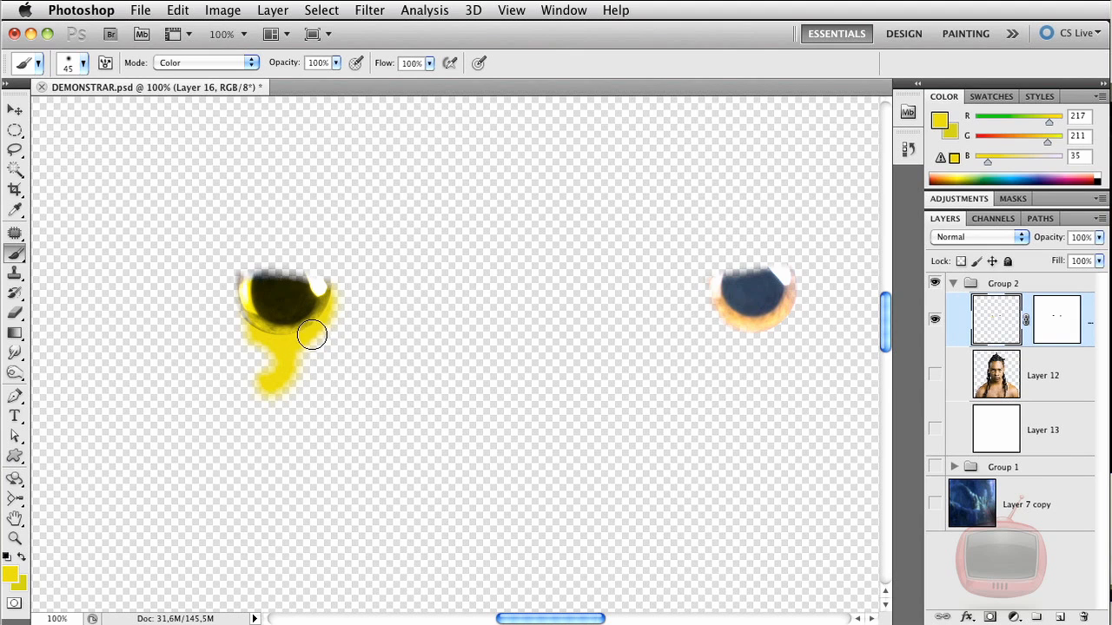
pyautogui.press('super+z')
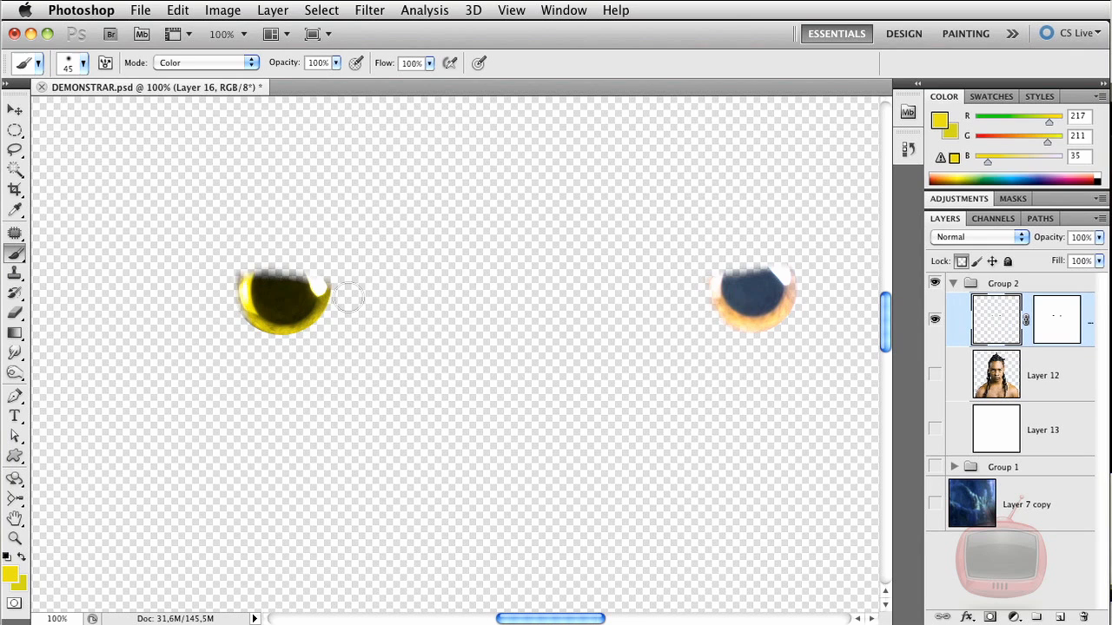
pyautogui.moveTo(726, 295)
pyautogui.mouseDown()
pyautogui.moveTo(727, 260)
pyautogui.moveTo(766, 290)
pyautogui.mouseUp()
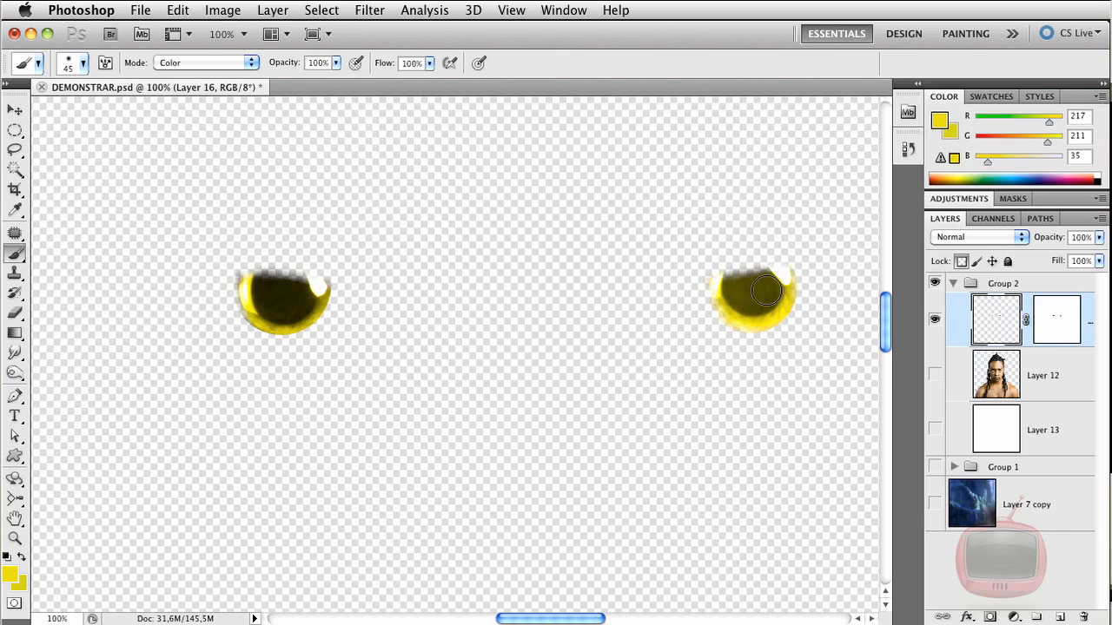
pyautogui.click(935, 375)
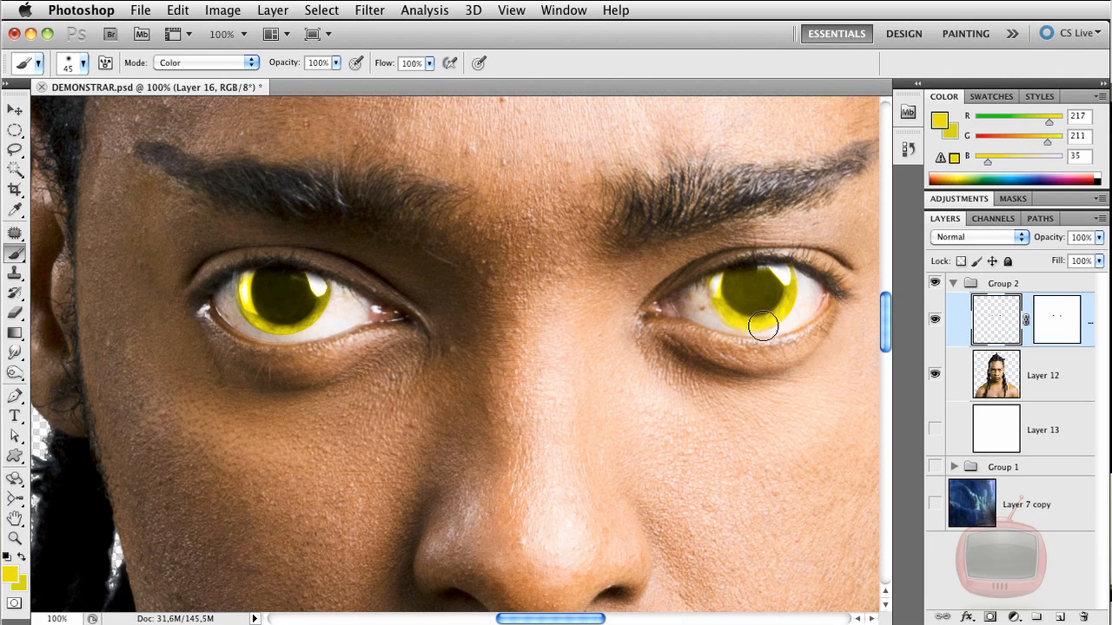
# - Darken the pupils and iris edges of both yellow eyes with the Burn tool, using Midtones range and 100% exposure
pyautogui.click(15, 374)
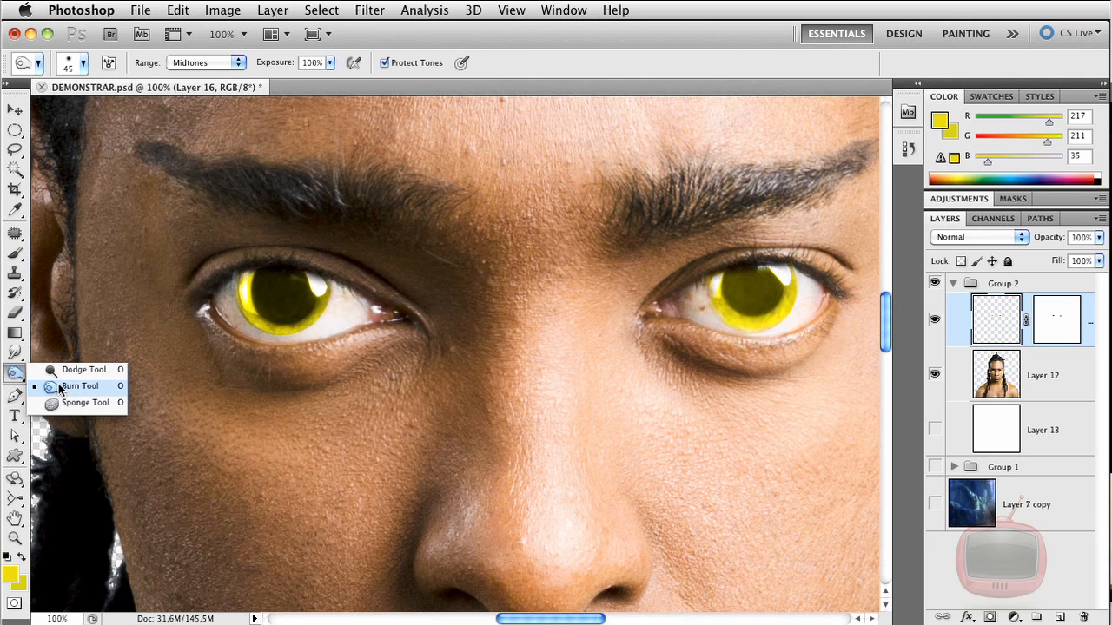
pyautogui.click(82, 367)
pyautogui.moveTo(234, 277)
pyautogui.mouseDown()
pyautogui.moveTo(265, 325)
pyautogui.moveTo(248, 287)
pyautogui.mouseUp()
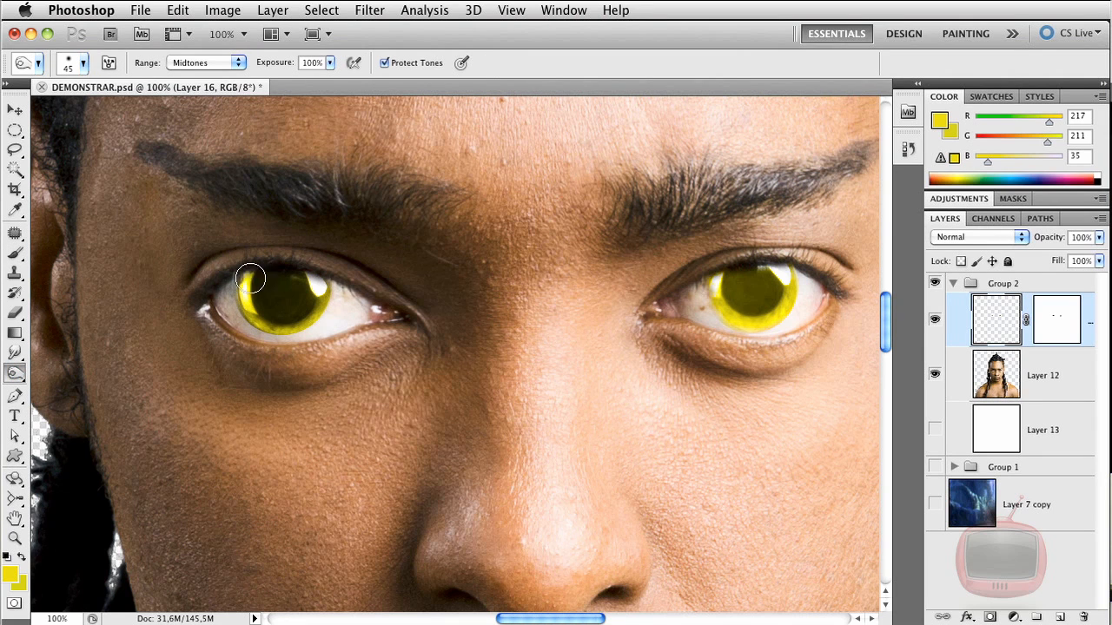
pyautogui.moveTo(706, 272)
pyautogui.mouseDown()
pyautogui.moveTo(736, 326)
pyautogui.moveTo(762, 325)
pyautogui.moveTo(722, 315)
pyautogui.moveTo(725, 256)
pyautogui.moveTo(695, 275)
pyautogui.moveTo(712, 290)
pyautogui.moveTo(755, 244)
pyautogui.moveTo(737, 270)
pyautogui.moveTo(755, 272)
pyautogui.moveTo(740, 315)
pyautogui.mouseUp()
pyautogui.moveTo(274, 299)
pyautogui.mouseDown()
pyautogui.moveTo(257, 302)
pyautogui.moveTo(274, 311)
pyautogui.mouseUp()
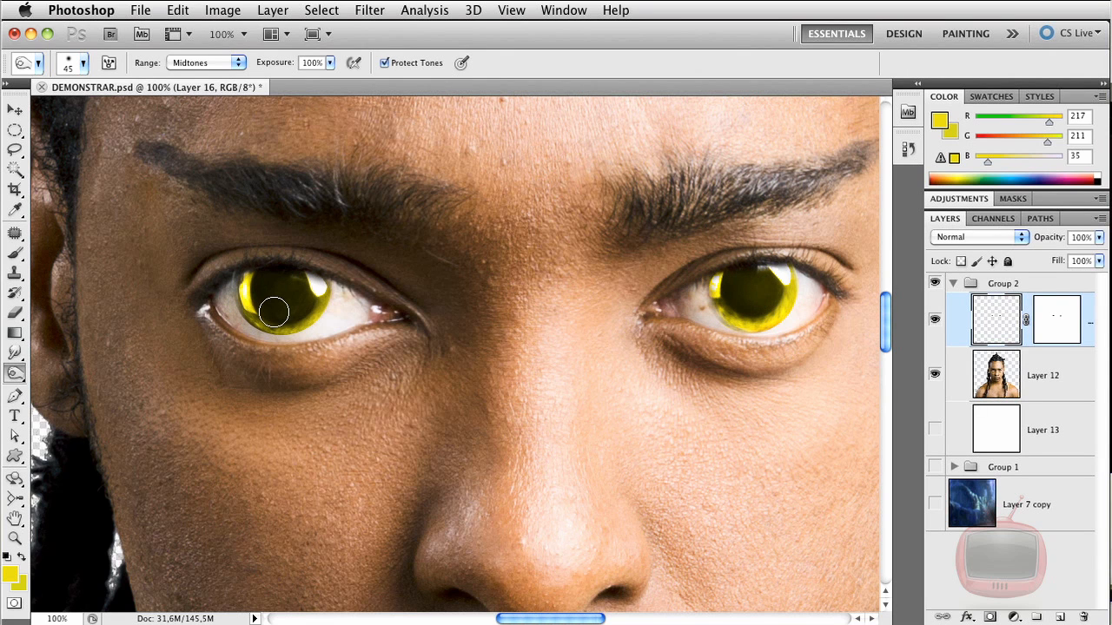
# - Select a rectangle from the eyebrows down to the nose and open that area of Layer 12 in the Liquify filter
pyautogui.press('super+minus')
pyautogui.press('super+minus')
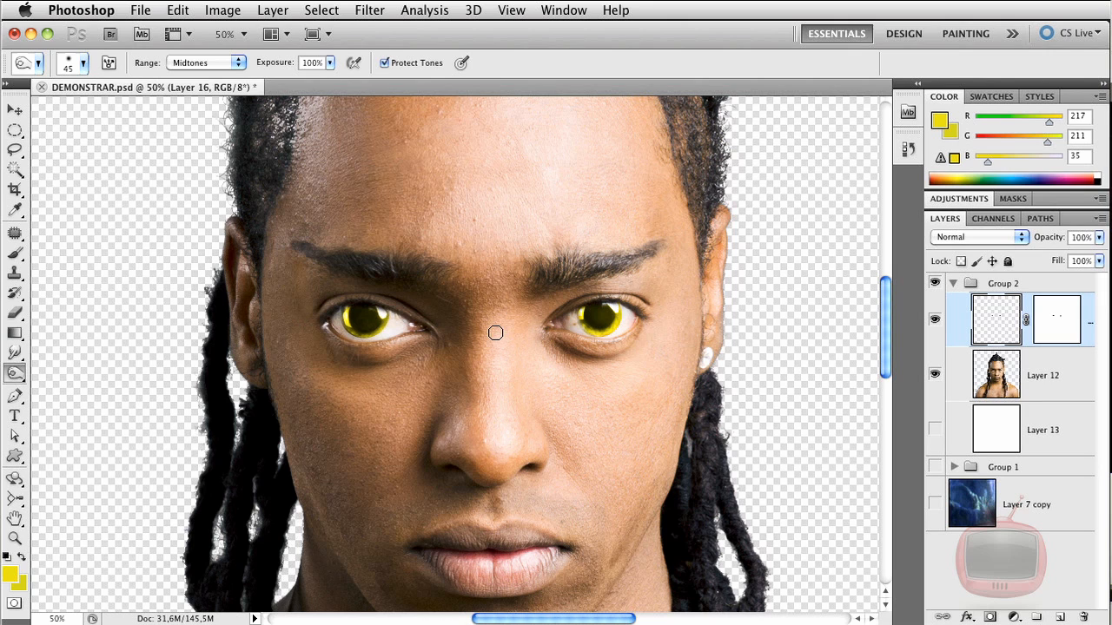
pyautogui.moveTo(15, 130); pyautogui.dragTo(52, 126)
pyautogui.moveTo(495, 361); pyautogui.dragTo(703, 476)
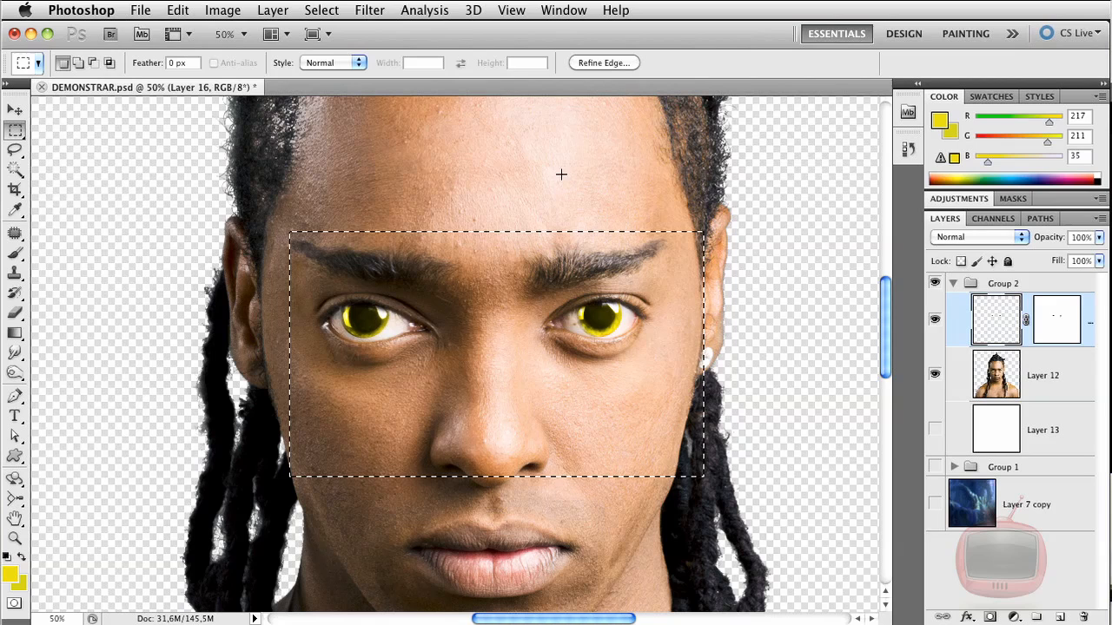
pyautogui.hotkey('alt', '[')
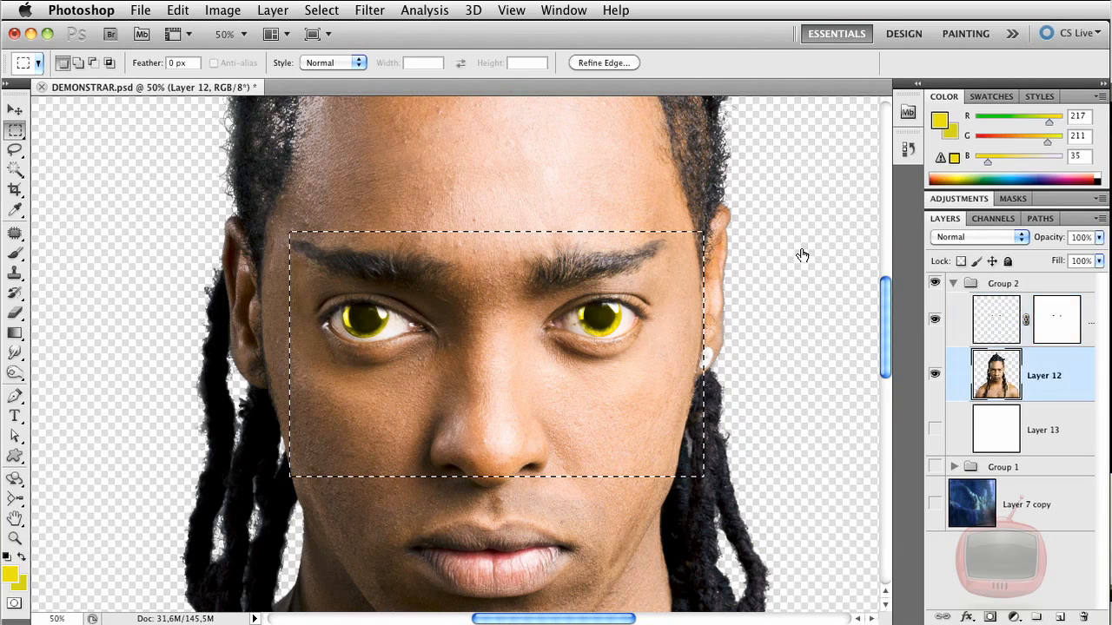
pyautogui.click(369, 9)
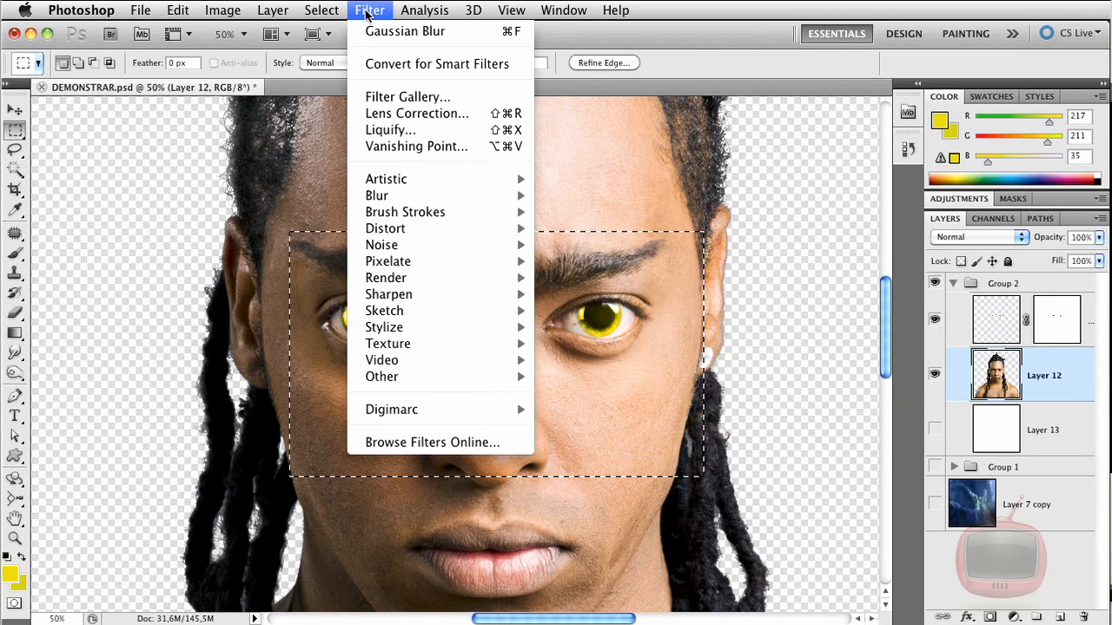
pyautogui.click(451, 130)
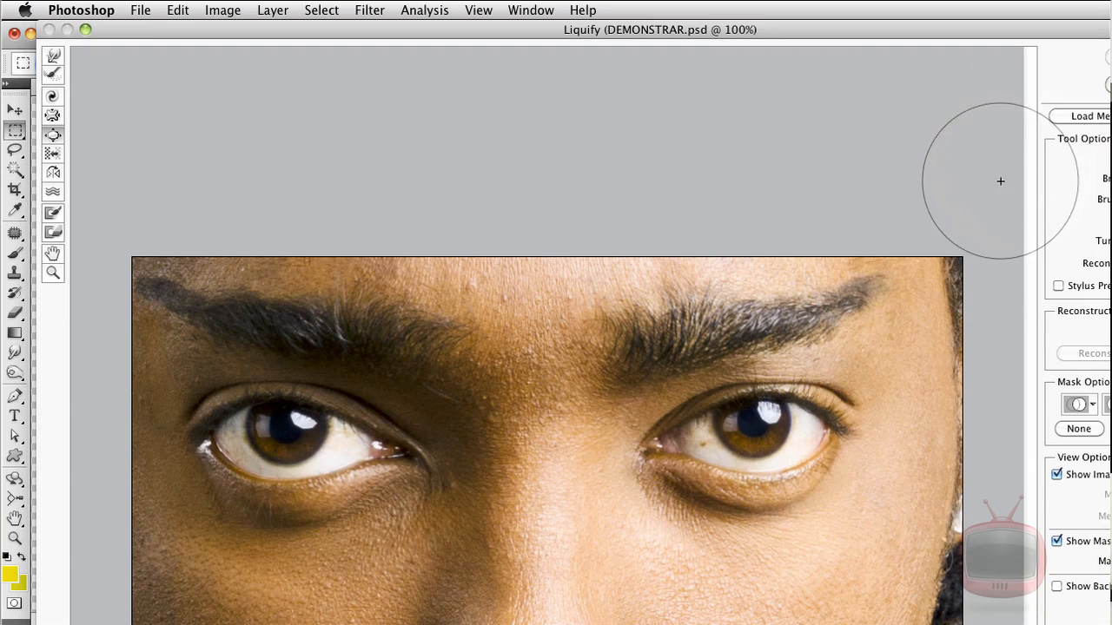
# - Protect both eyes and the skin directly beneath them with the Freeze Mask tool
pyautogui.click(53, 213)
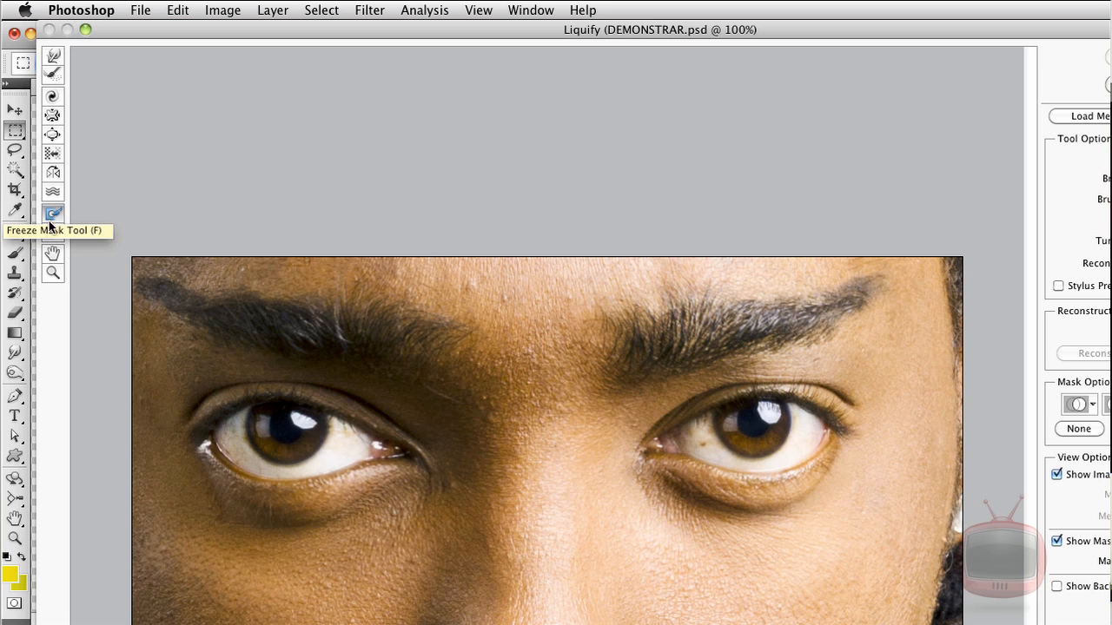
pyautogui.moveTo(230, 456)
pyautogui.mouseDown()
pyautogui.moveTo(298, 468)
pyautogui.moveTo(353, 543)
pyautogui.mouseUp()
pyautogui.moveTo(737, 443)
pyautogui.mouseDown()
pyautogui.moveTo(724, 479)
pyautogui.moveTo(774, 470)
pyautogui.moveTo(741, 491)
pyautogui.moveTo(737, 472)
pyautogui.moveTo(767, 471)
pyautogui.moveTo(710, 475)
pyautogui.moveTo(786, 461)
pyautogui.mouseUp()
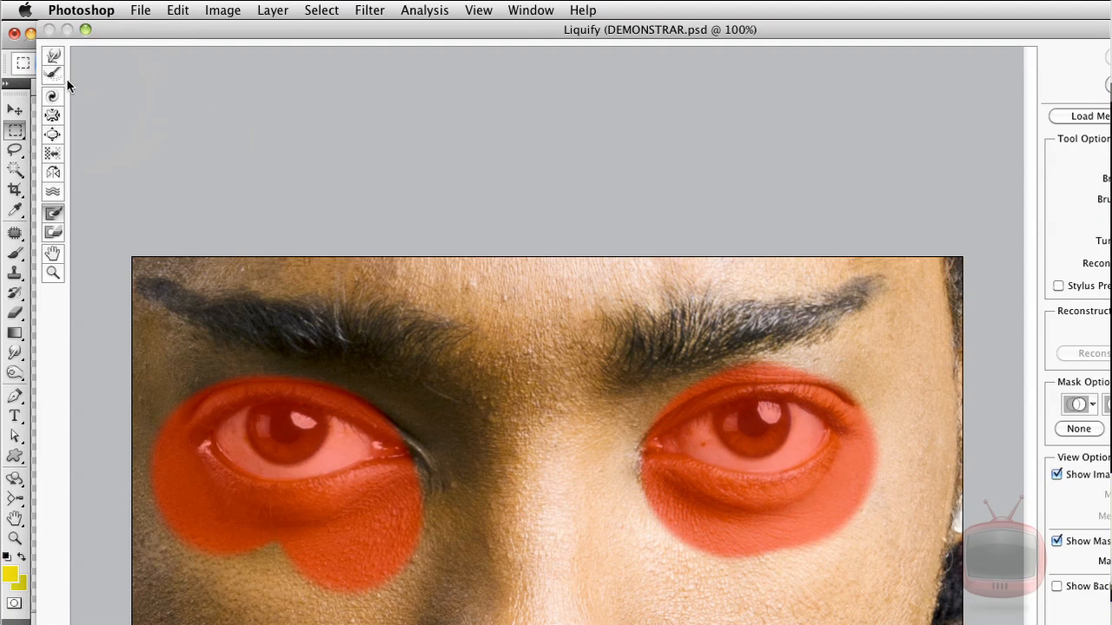
# - Push the inner eyebrow ends and the sides of the nose bridge outward with Forward Warp, apply Liquify, and deselect
pyautogui.click(50, 57)
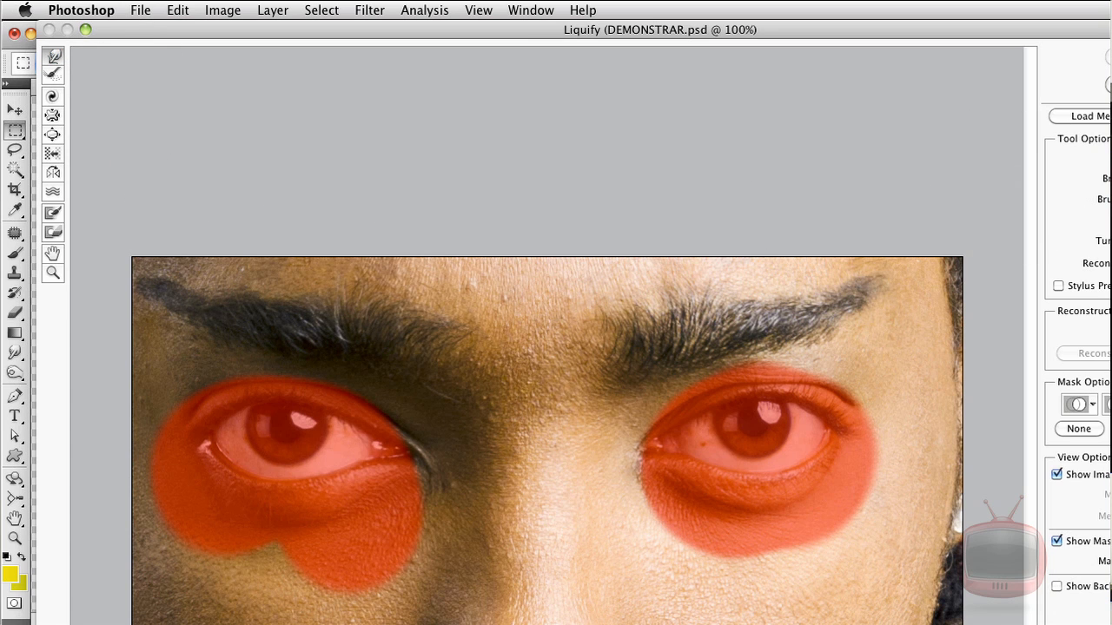
pyautogui.moveTo(471, 387)
pyautogui.mouseDown()
pyautogui.moveTo(436, 404)
pyautogui.moveTo(439, 351)
pyautogui.moveTo(420, 370)
pyautogui.mouseUp()
pyautogui.moveTo(596, 385); pyautogui.dragTo(651, 385)
pyautogui.moveTo(623, 445); pyautogui.dragTo(644, 450)
pyautogui.moveTo(494, 486); pyautogui.dragTo(462, 488)
pyautogui.moveTo(585, 491)
pyautogui.mouseDown()
pyautogui.moveTo(612, 493)
pyautogui.moveTo(614, 477)
pyautogui.mouseUp()
pyautogui.moveTo(514, 600); pyautogui.dragTo(489, 618)
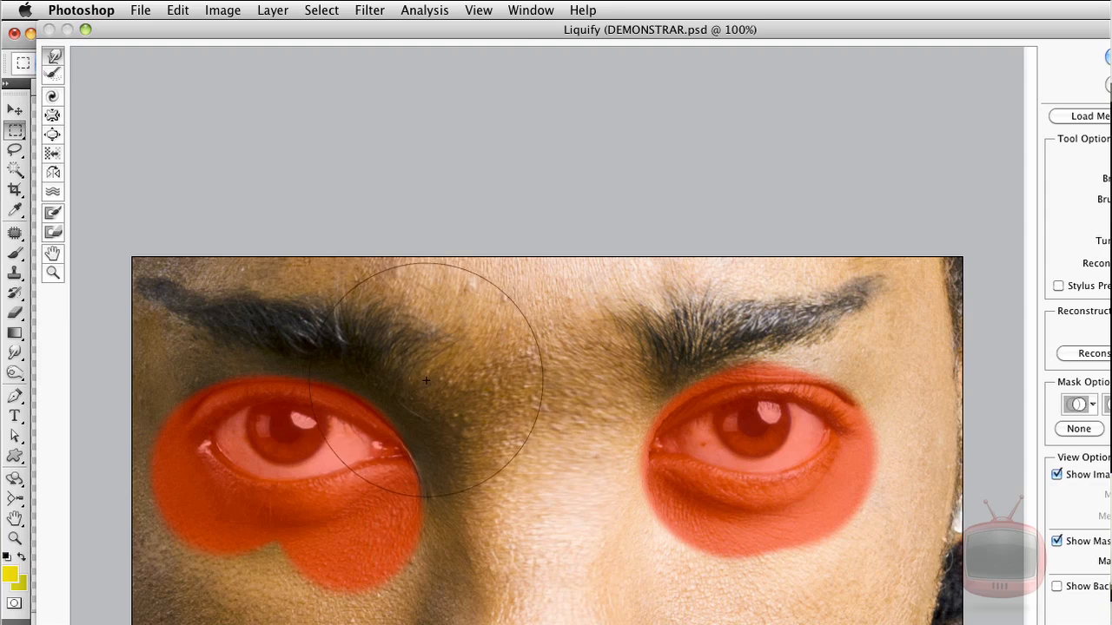
pyautogui.moveTo(434, 381); pyautogui.dragTo(419, 375)
pyautogui.moveTo(620, 362); pyautogui.dragTo(650, 344)
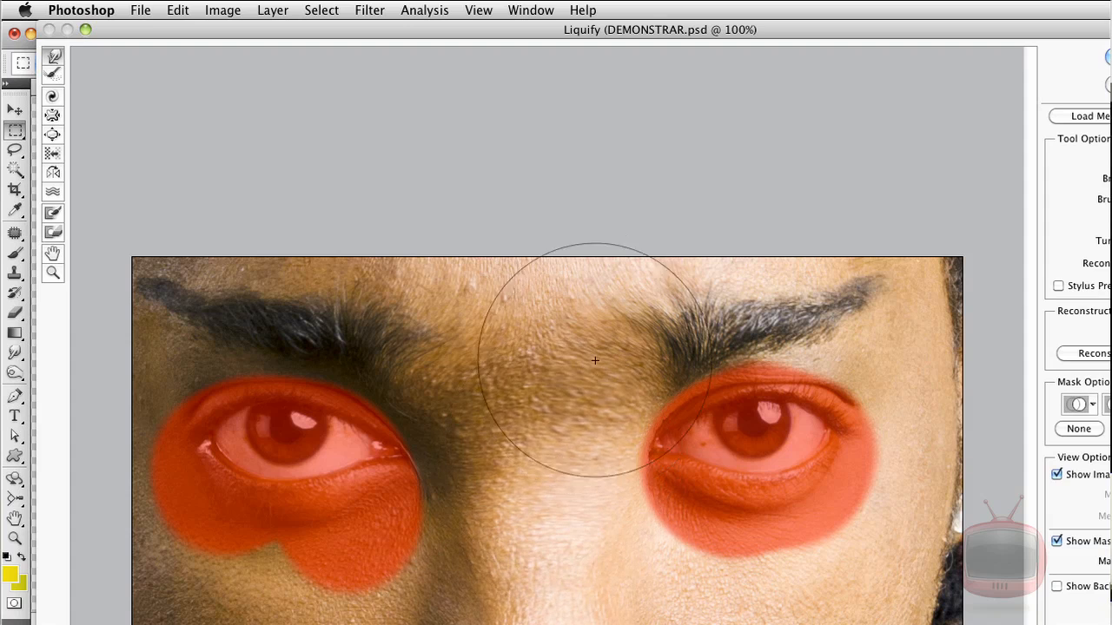
pyautogui.moveTo(628, 315); pyautogui.dragTo(632, 312)
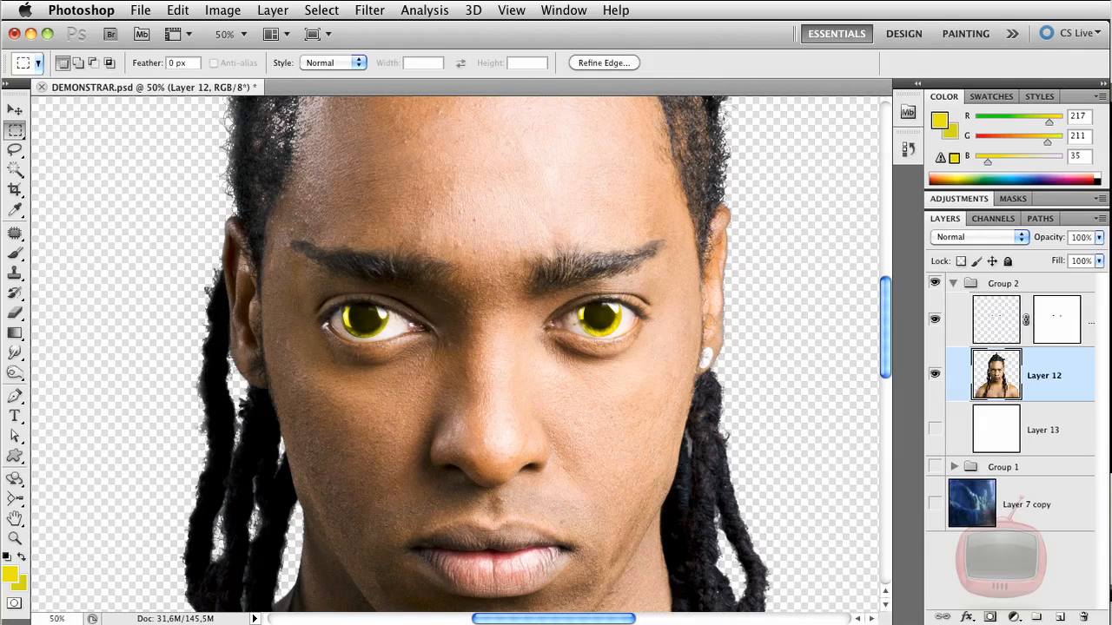
pyautogui.moveTo(289, 232); pyautogui.dragTo(704, 476)
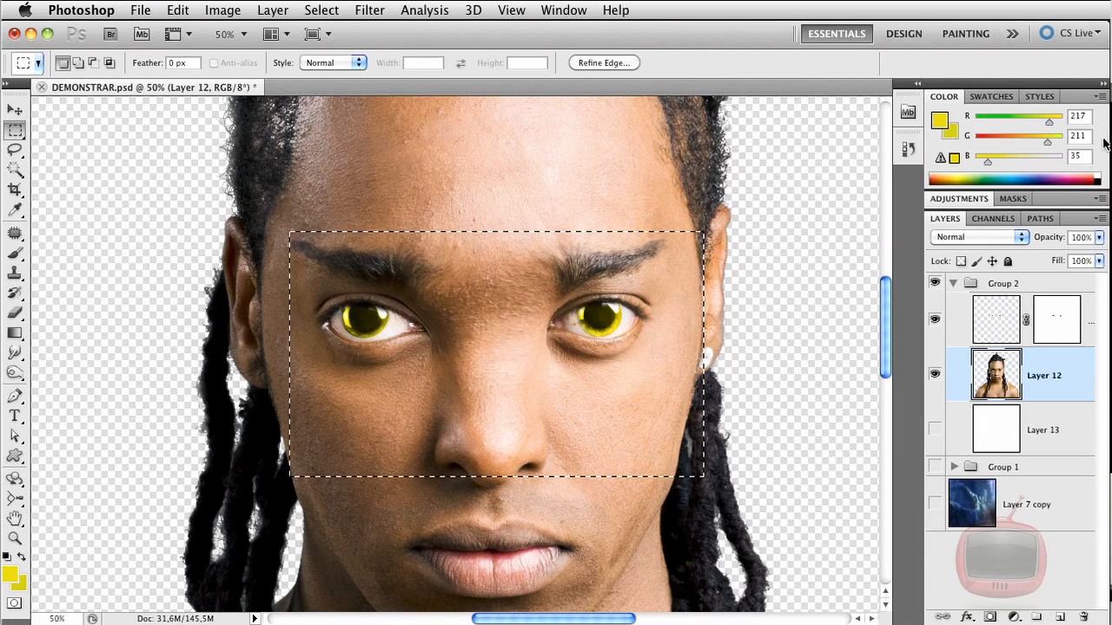
pyautogui.click(839, 464)
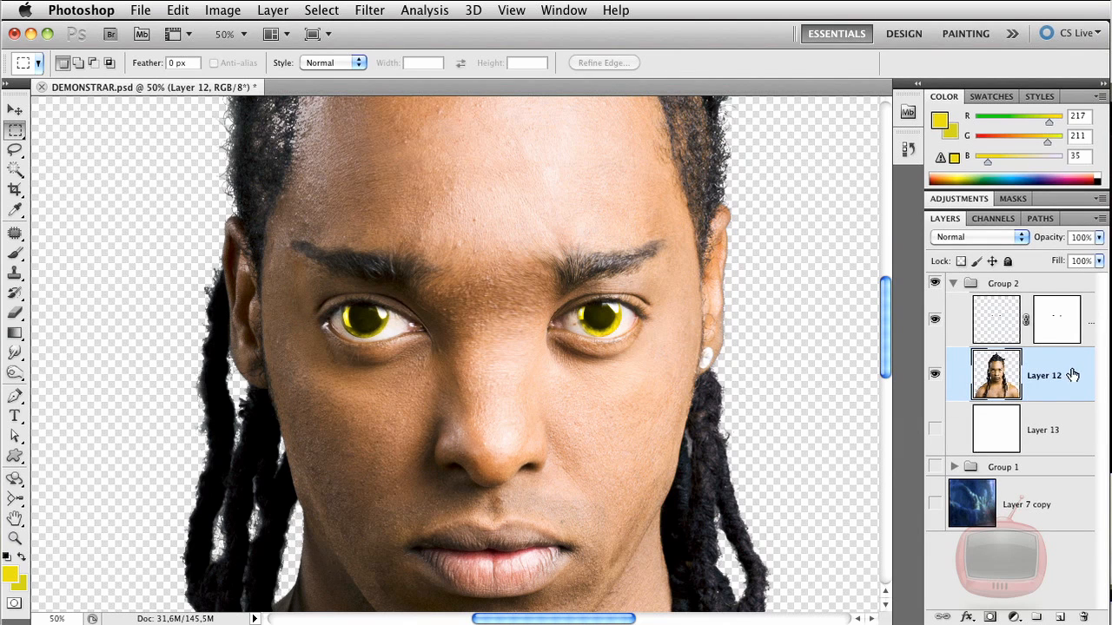
# - Merge the iris layer and the portrait's Layer 12 into a single layer
pyautogui.click(1085, 336)
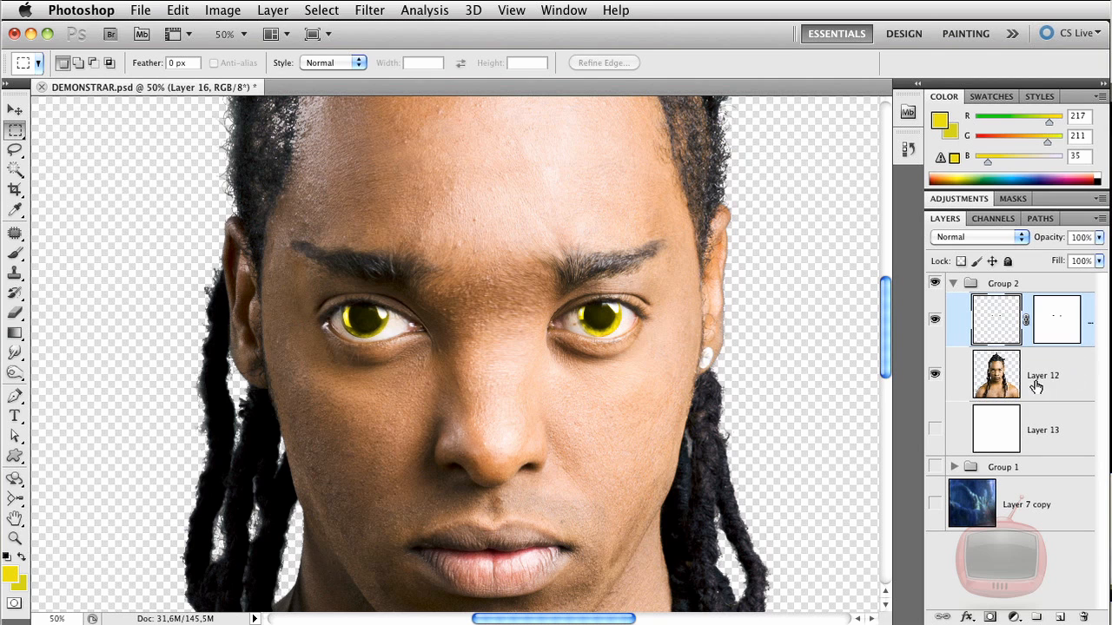
pyautogui.keyDown('shift'); pyautogui.click(1067, 389); pyautogui.keyUp('shift')
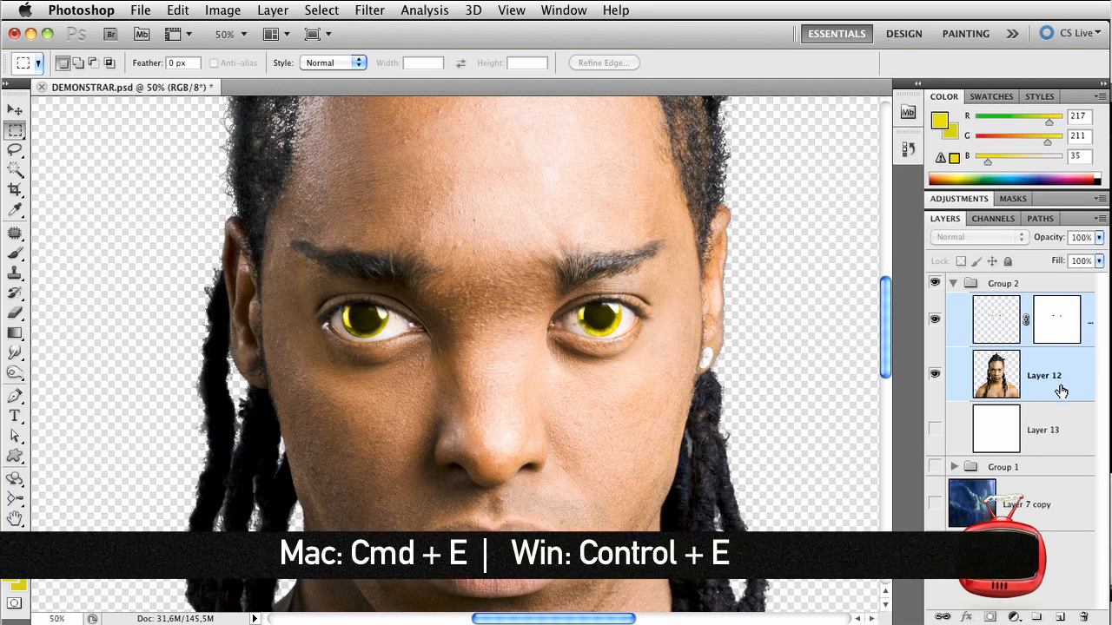
pyautogui.press('super+e')
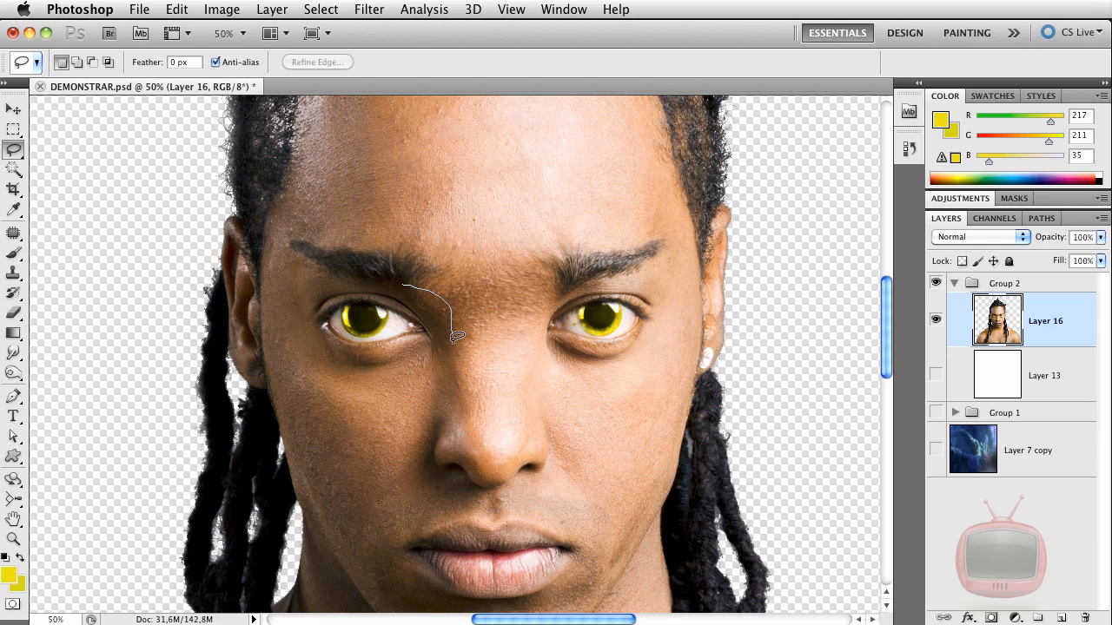
# - Lasso narrow strips from under both inner eyebrows down the sides of the nose, copy them to a new layer, and check it alone
pyautogui.moveTo(451, 440)
pyautogui.mouseDown()
pyautogui.moveTo(442, 348)
pyautogui.moveTo(399, 285)
pyautogui.mouseUp()
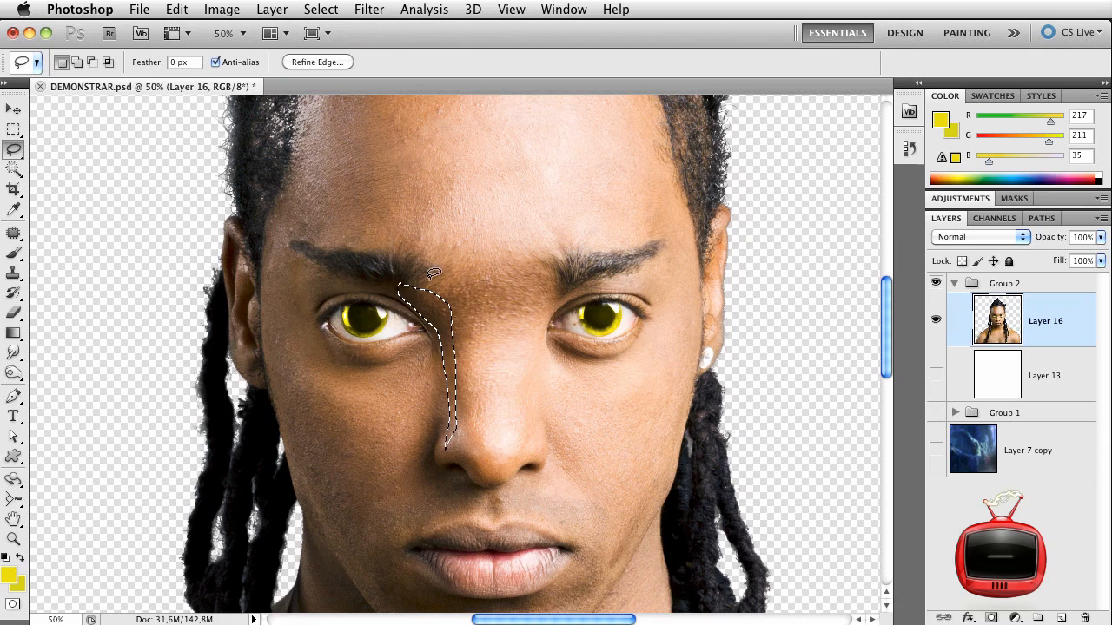
pyautogui.press('shift')
pyautogui.moveTo(559, 281)
pyautogui.mouseDown()
pyautogui.moveTo(532, 337)
pyautogui.moveTo(536, 443)
pyautogui.moveTo(540, 374)
pyautogui.moveTo(565, 294)
pyautogui.mouseUp()
pyautogui.moveTo(563, 276); pyautogui.dragTo(563, 277)
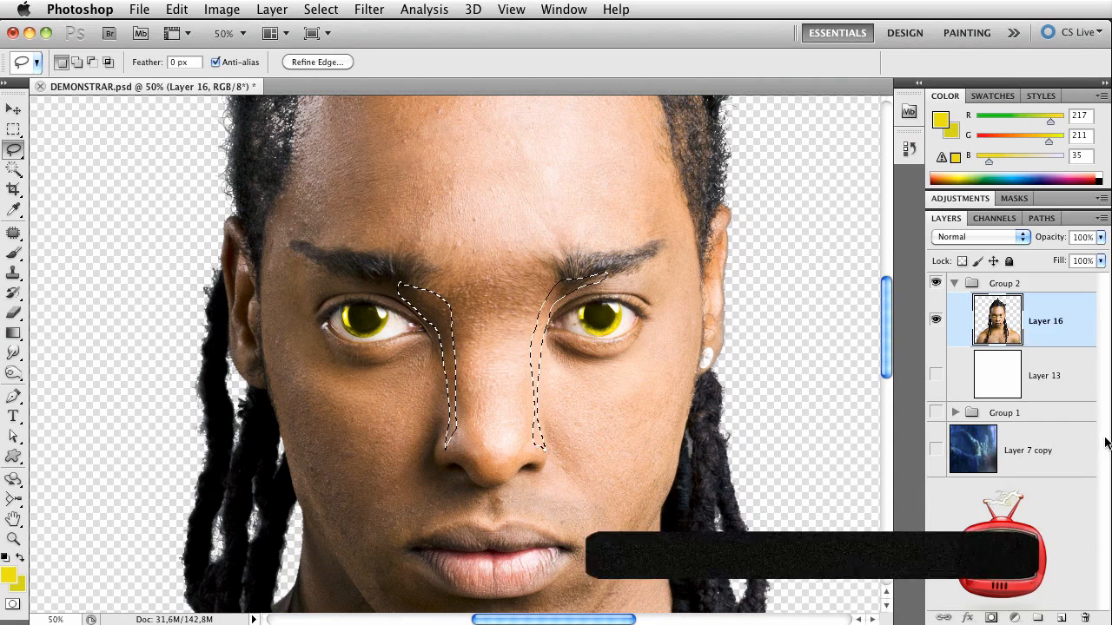
pyautogui.press('super+j')
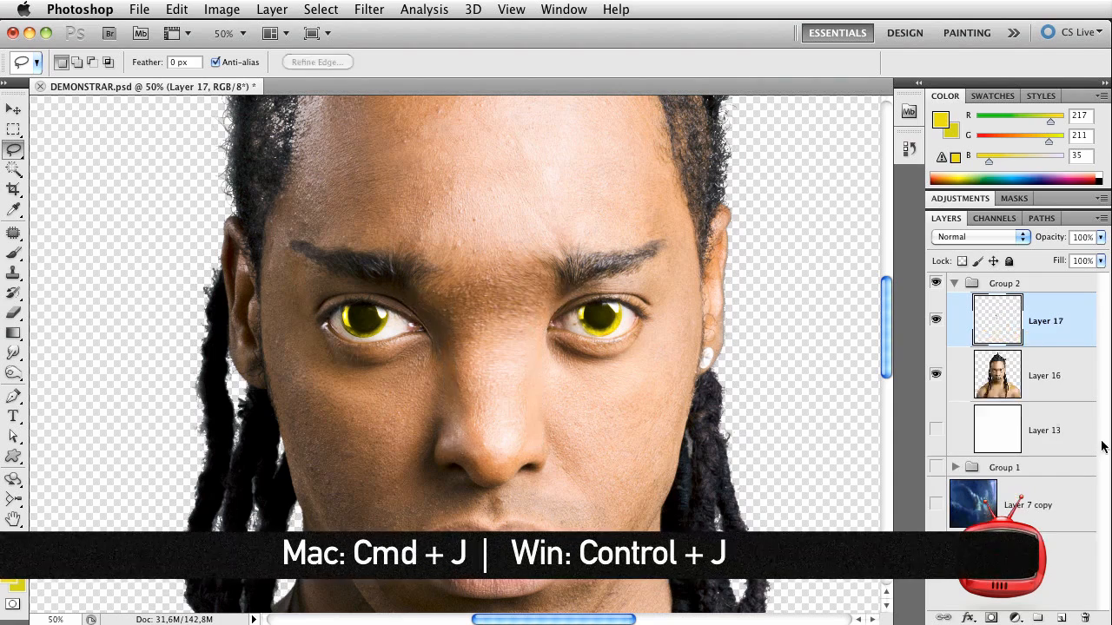
pyautogui.click(934, 377)
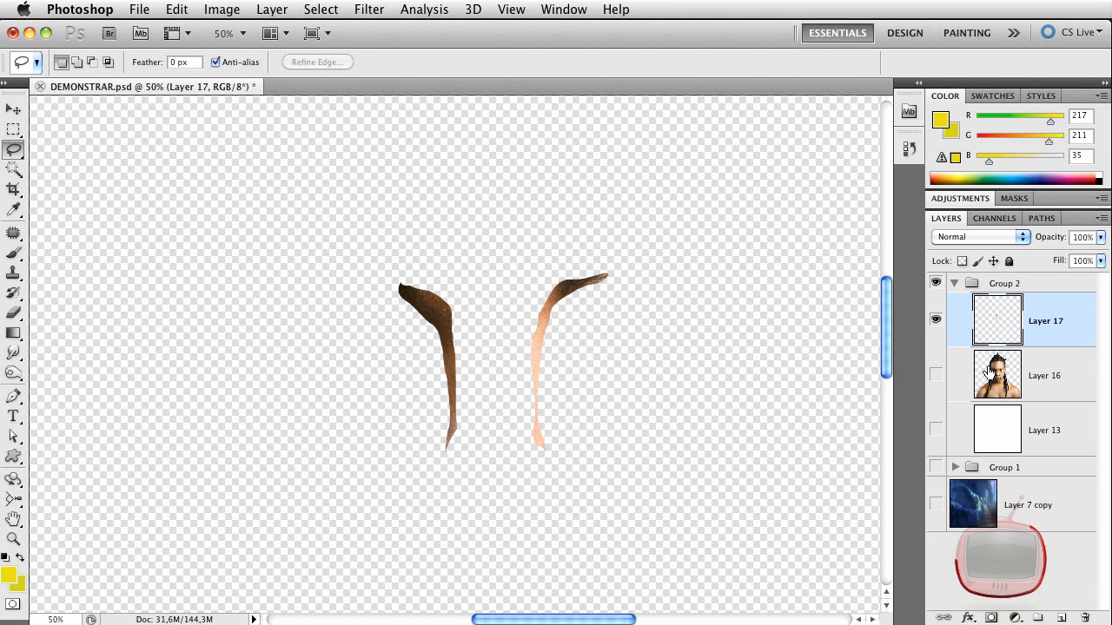
pyautogui.click(937, 374)
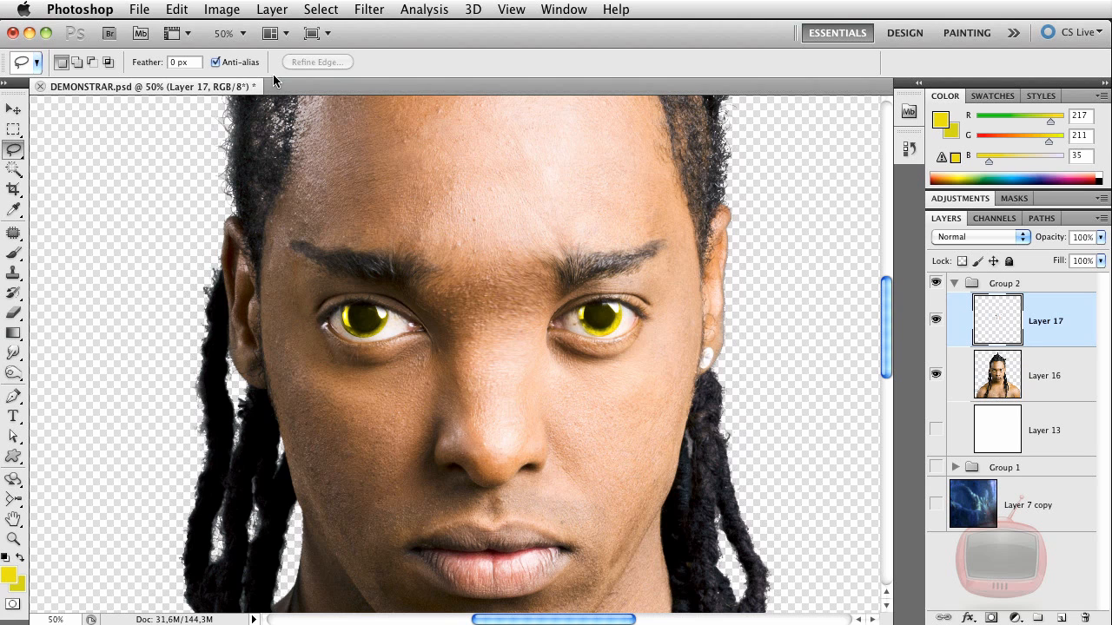
# - Darken the copied nose-side strips with a Curves adjustment by lowering the RGB curve
pyautogui.click(221, 9)
pyautogui.moveTo(261, 62)
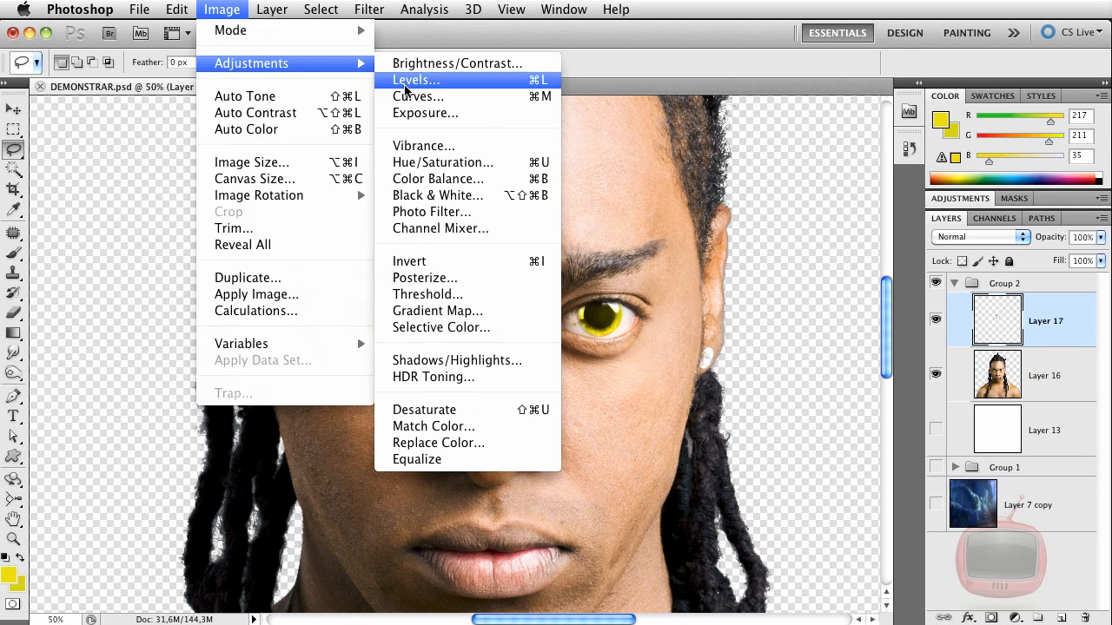
pyautogui.click(408, 97)
pyautogui.moveTo(1057, 574); pyautogui.dragTo(1070, 592)
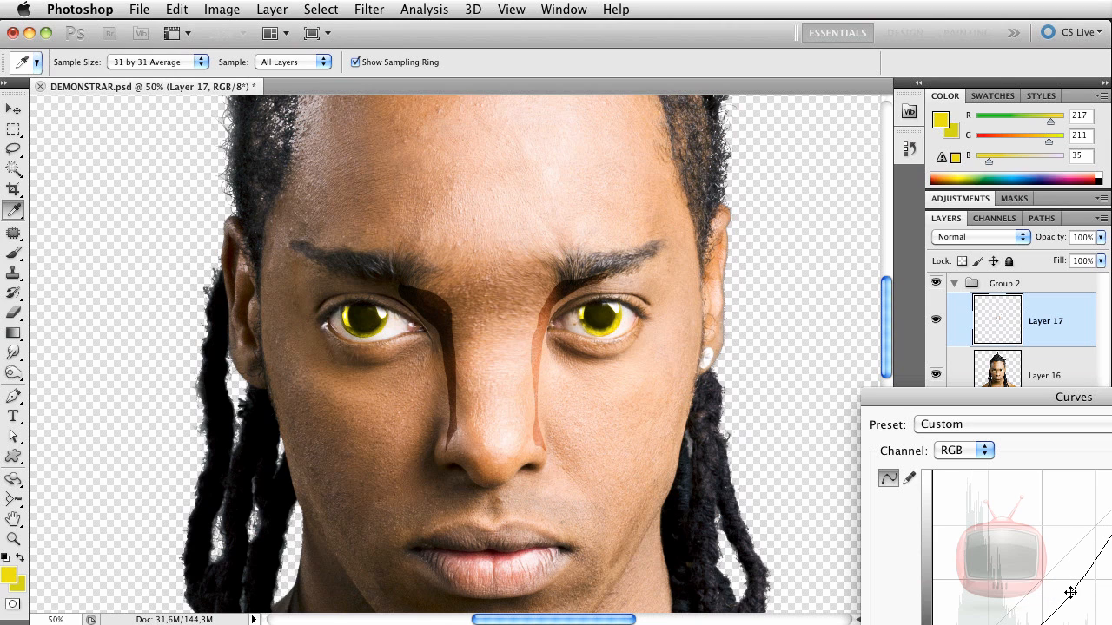
pyautogui.press('Return')
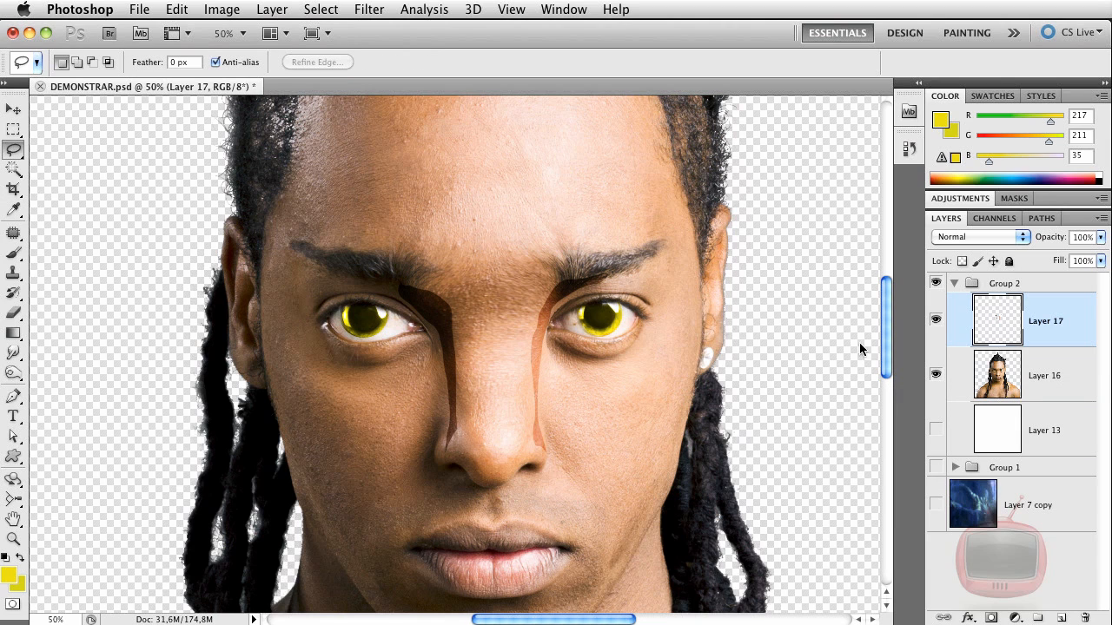
# - Soften the darkened nose-side strips on Layer 17 with a Gaussian Blur of 8.6 pixels
pyautogui.click(366, 10)
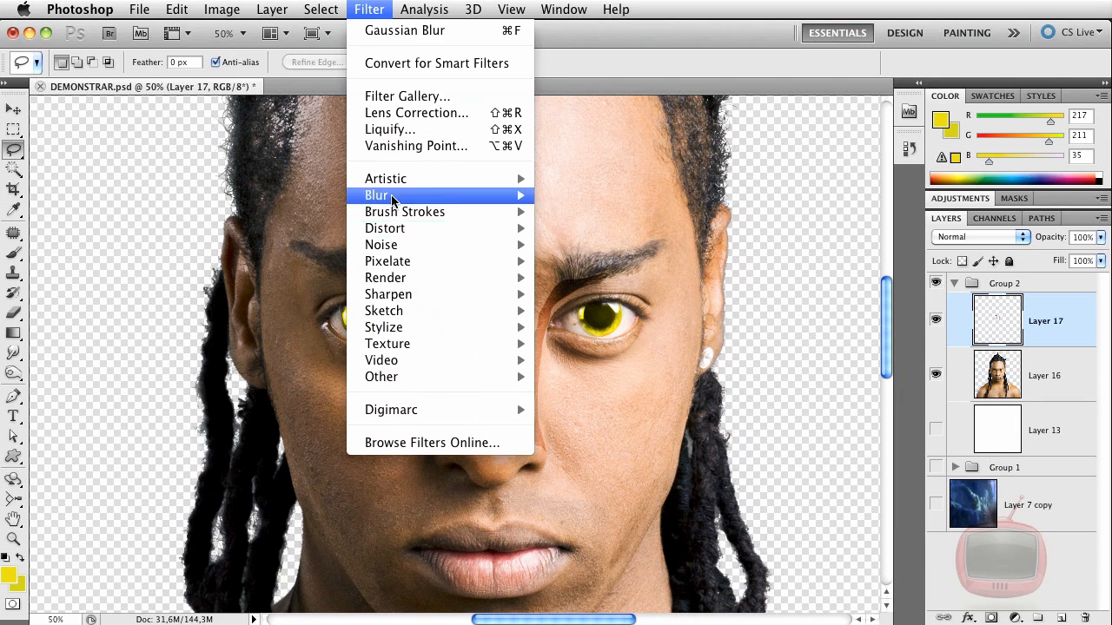
pyautogui.moveTo(393, 199)
pyautogui.click(599, 261)
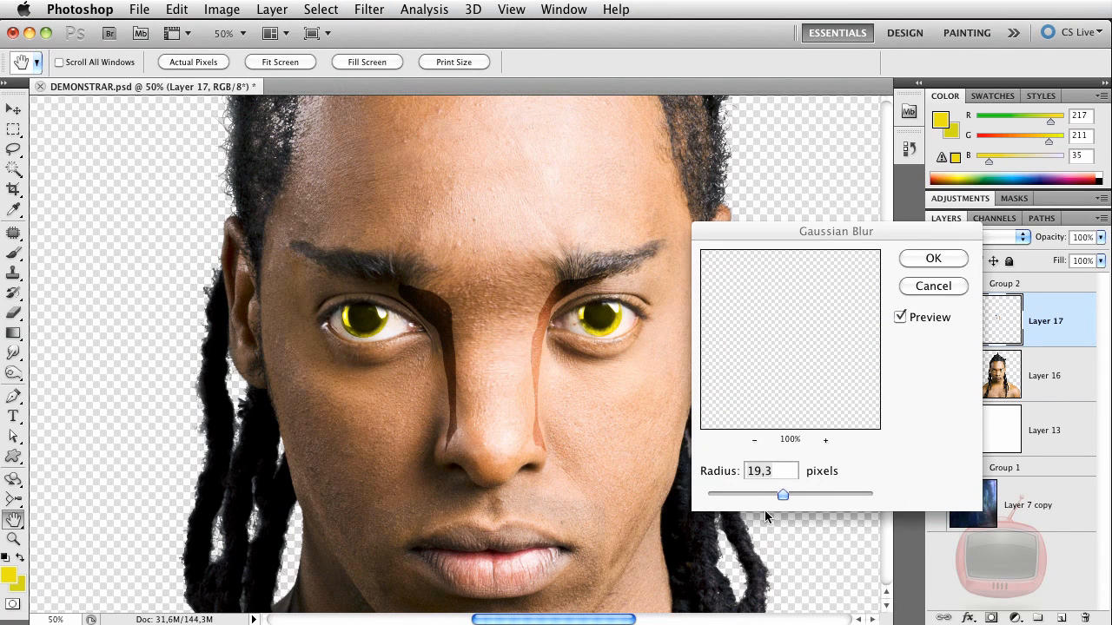
pyautogui.moveTo(783, 494); pyautogui.dragTo(777, 495)
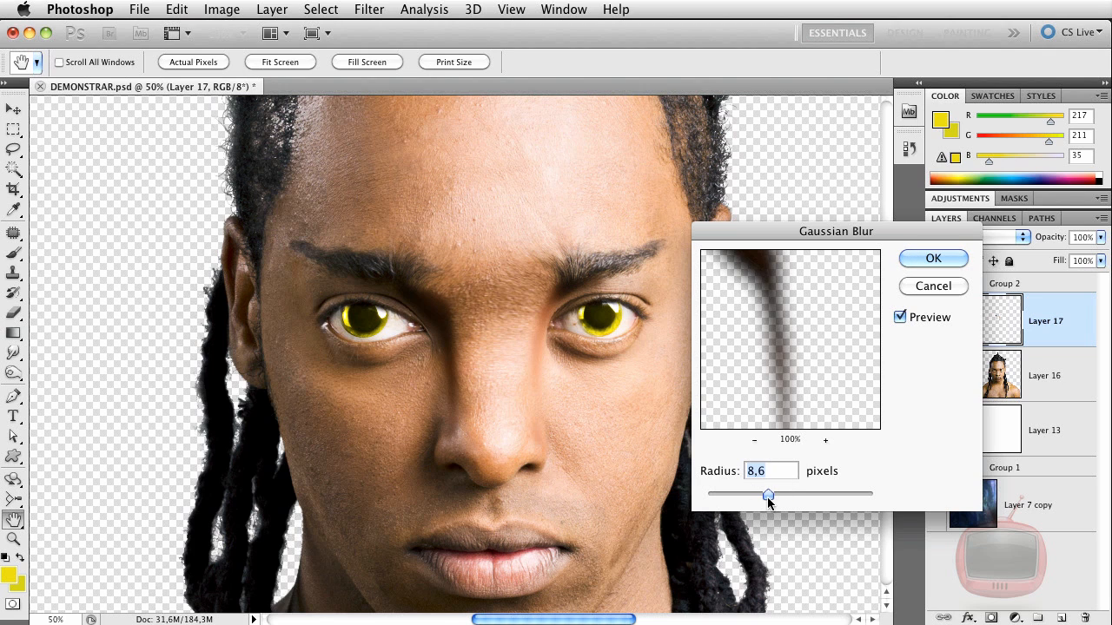
pyautogui.click(929, 257)
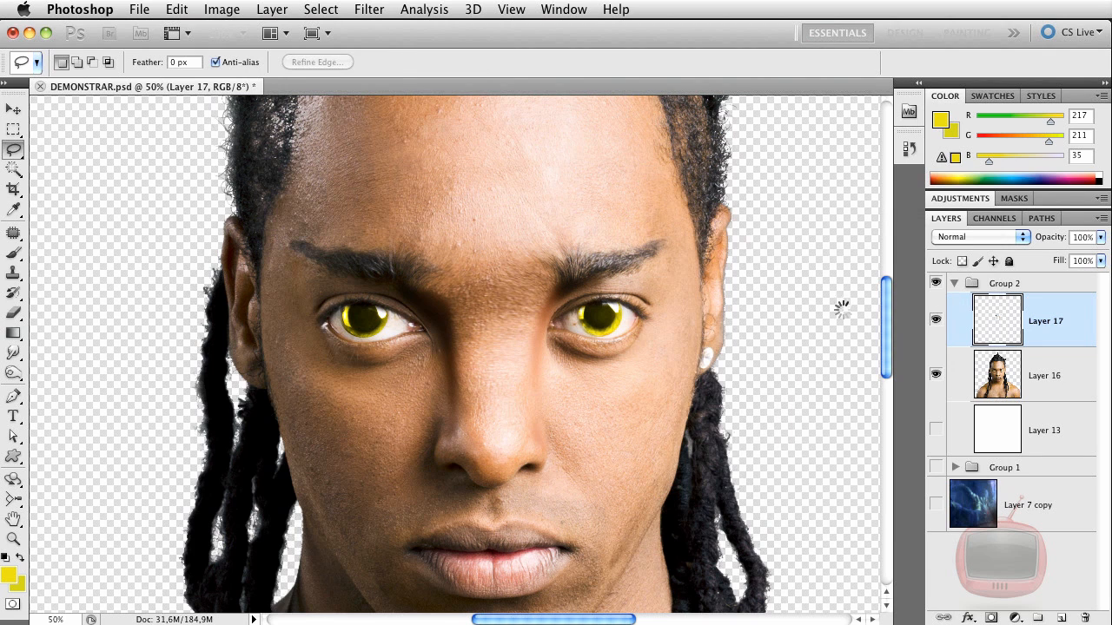
# - Merge the blurred nose-shadow layer and the portrait's Layer 16 into a single layer
pyautogui.click(15, 318)
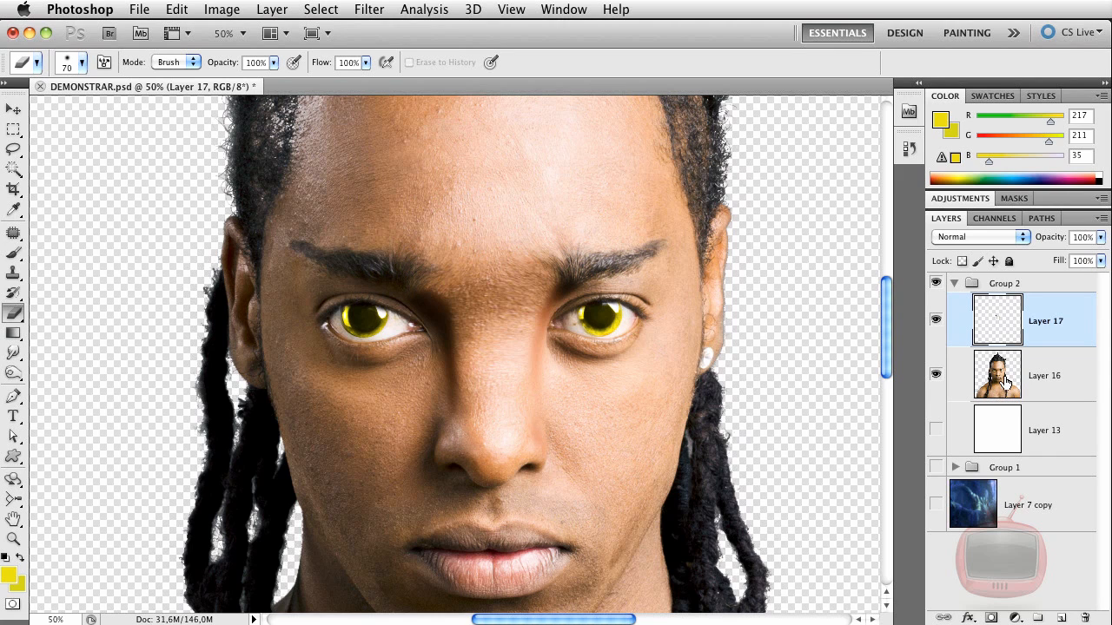
pyautogui.keyDown('shift'); pyautogui.click(1054, 395); pyautogui.keyUp('shift')
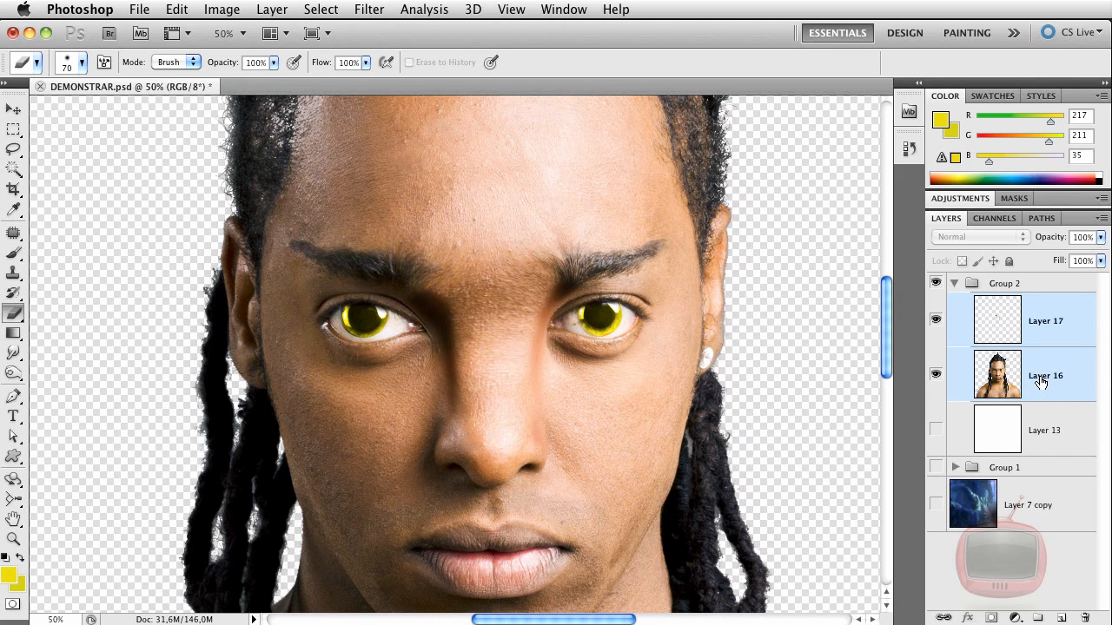
pyautogui.press('super+e')
# - Deepen the shadows along the sides of the nose with the Burn tool on Midtones at 100% exposure
pyautogui.moveTo(19, 374)
pyautogui.mouseDown()
pyautogui.moveTo(54, 384)
pyautogui.moveTo(90, 376)
pyautogui.mouseUp()
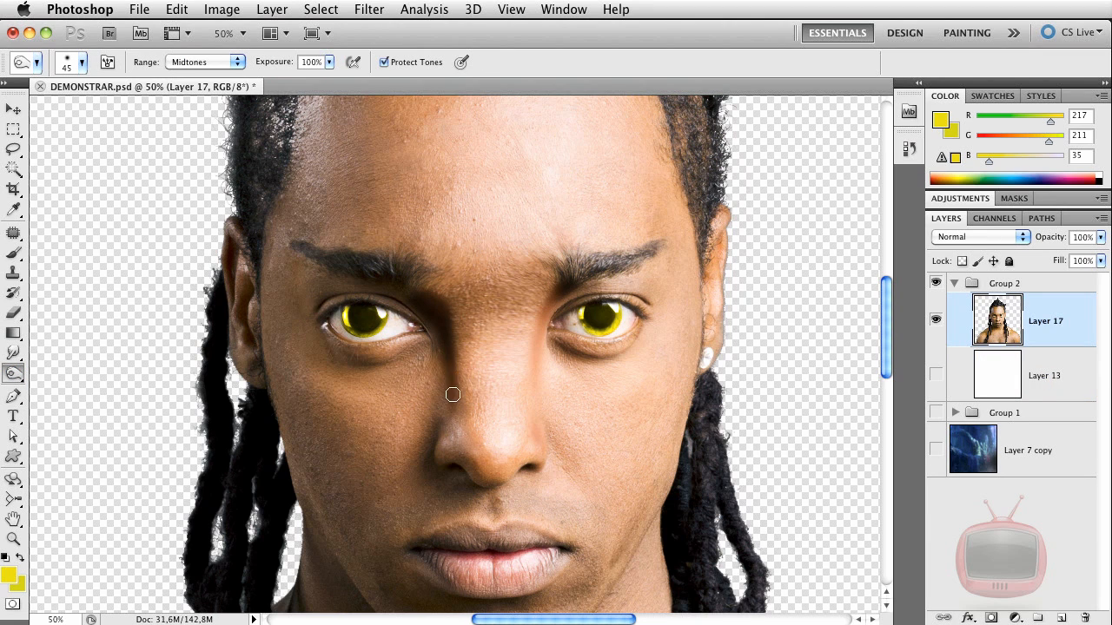
pyautogui.moveTo(549, 297); pyautogui.dragTo(530, 377)
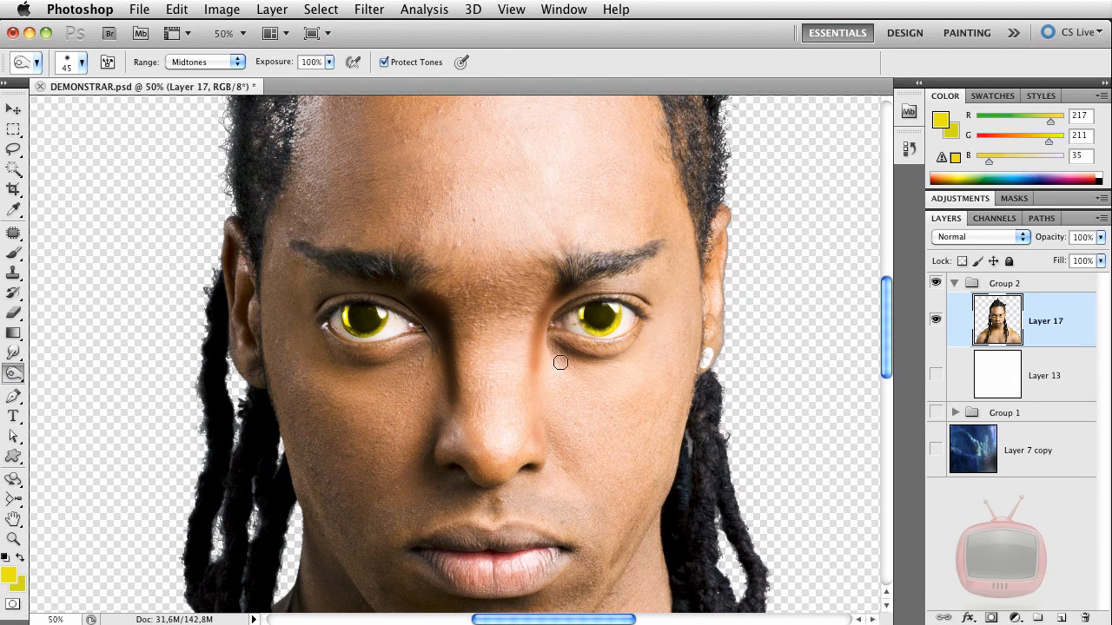
pyautogui.moveTo(648, 537)
pyautogui.mouseDown()
pyautogui.moveTo(662, 489)
pyautogui.moveTo(677, 518)
pyautogui.moveTo(667, 532)
pyautogui.mouseUp()
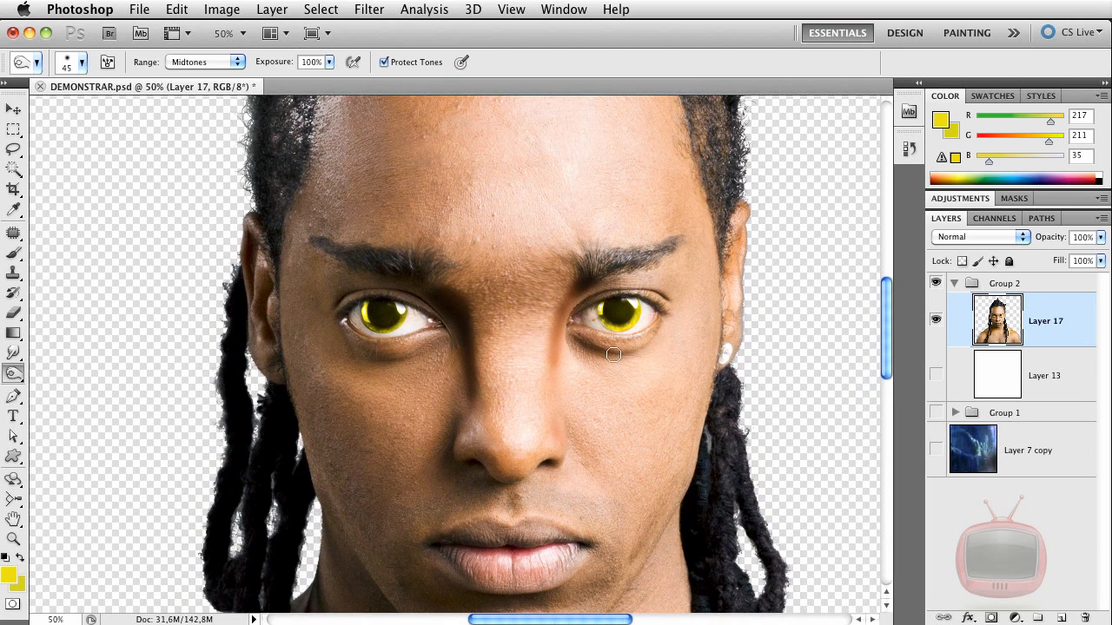
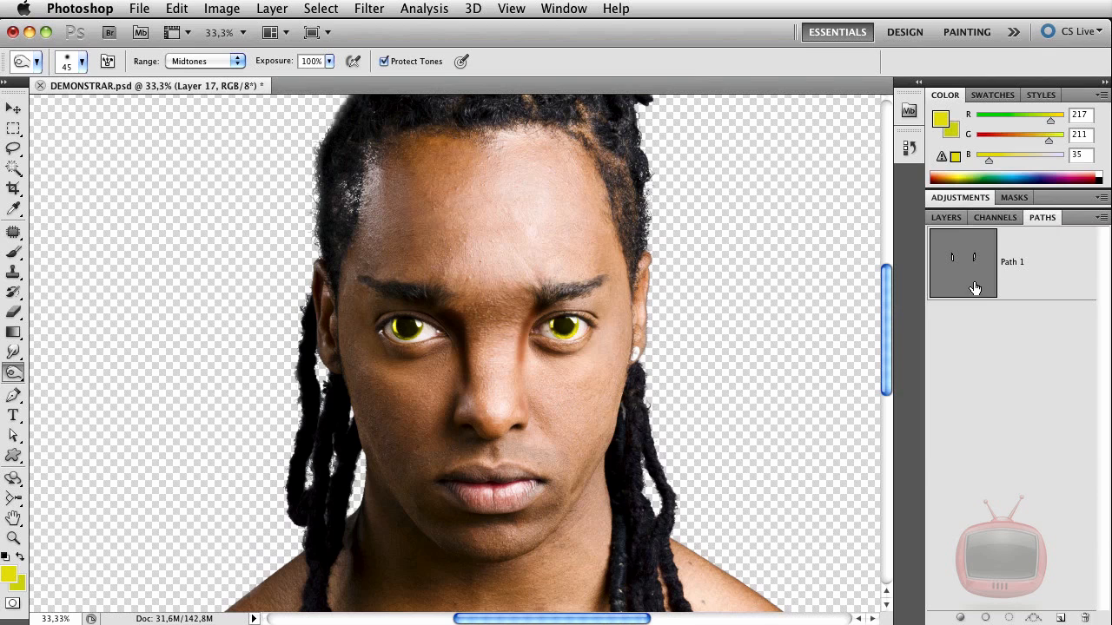
# - Load Path 1 as a selection around both ears, copy them from Layer 17 to a new layer, and check it alone
pyautogui.keyDown('super'); pyautogui.click(966, 280); pyautogui.keyUp('super')
pyautogui.click(947, 218)
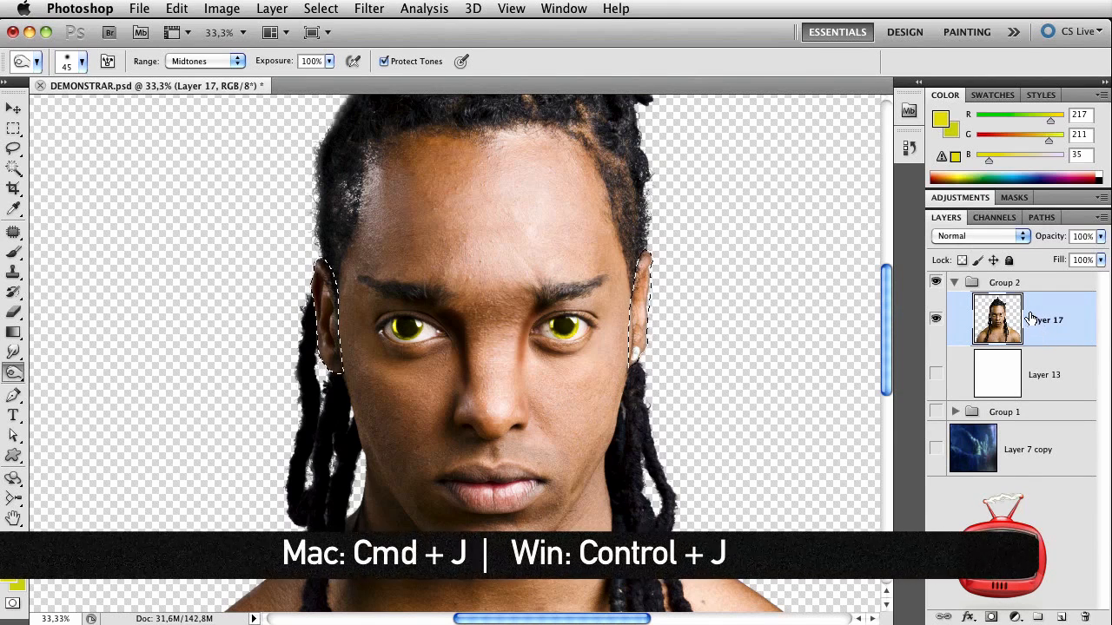
pyautogui.press('super+j')
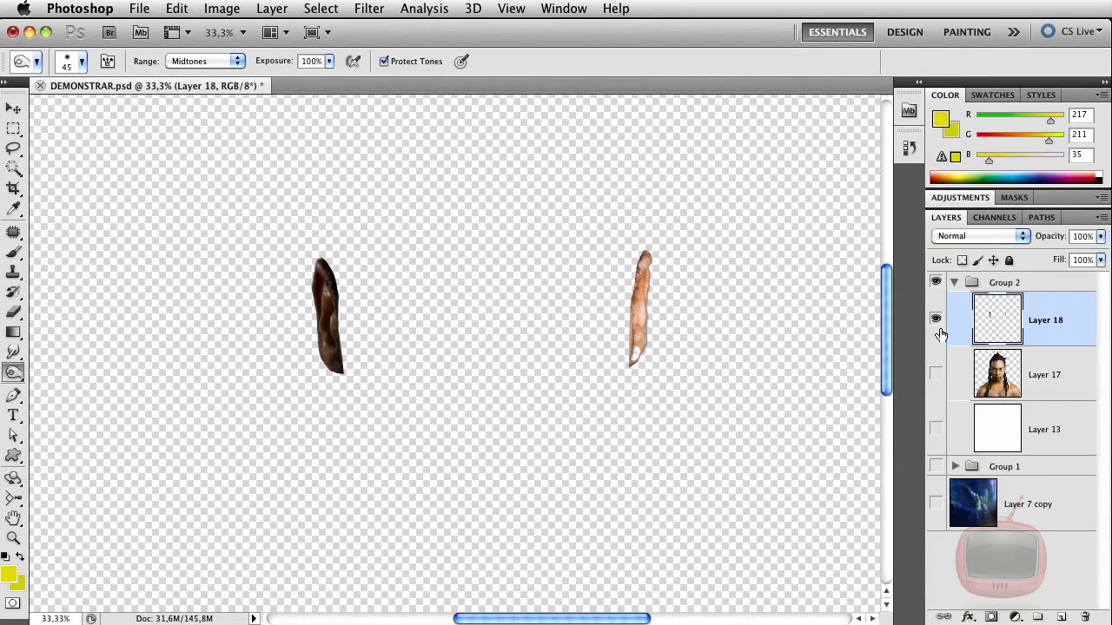
pyautogui.keyDown('alt'); pyautogui.click(936, 374); pyautogui.keyUp('alt')
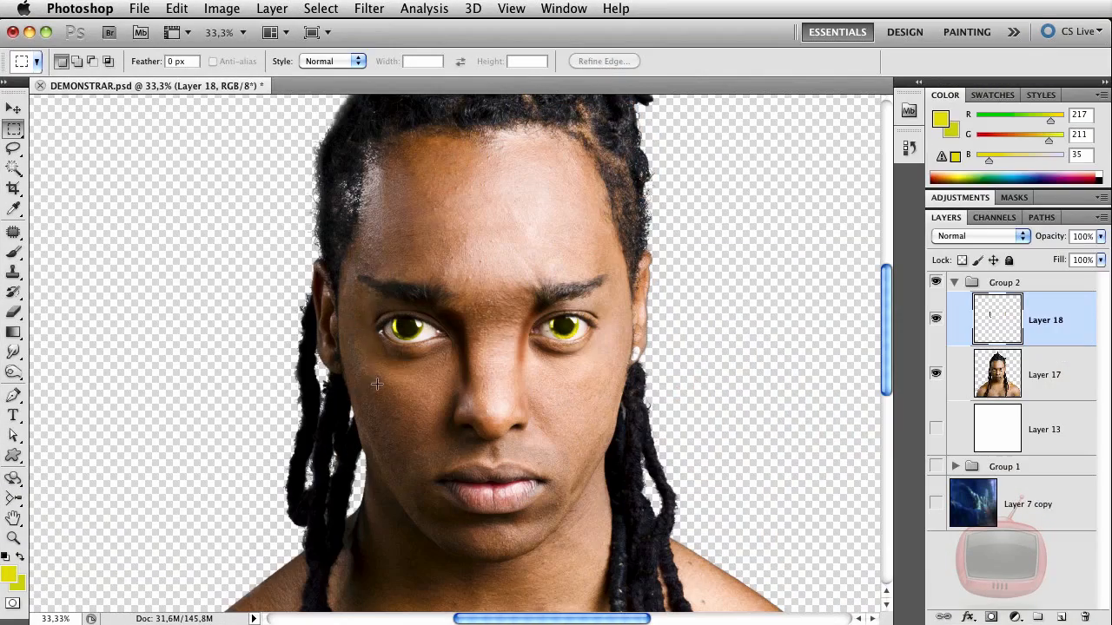
# - Scale the copied shadowed ear to 137% width and 129.3% height, rotate it -10.2°, and fit it against the head
pyautogui.moveTo(364, 397); pyautogui.dragTo(269, 233)
pyautogui.hotkey('ctrl', 't')
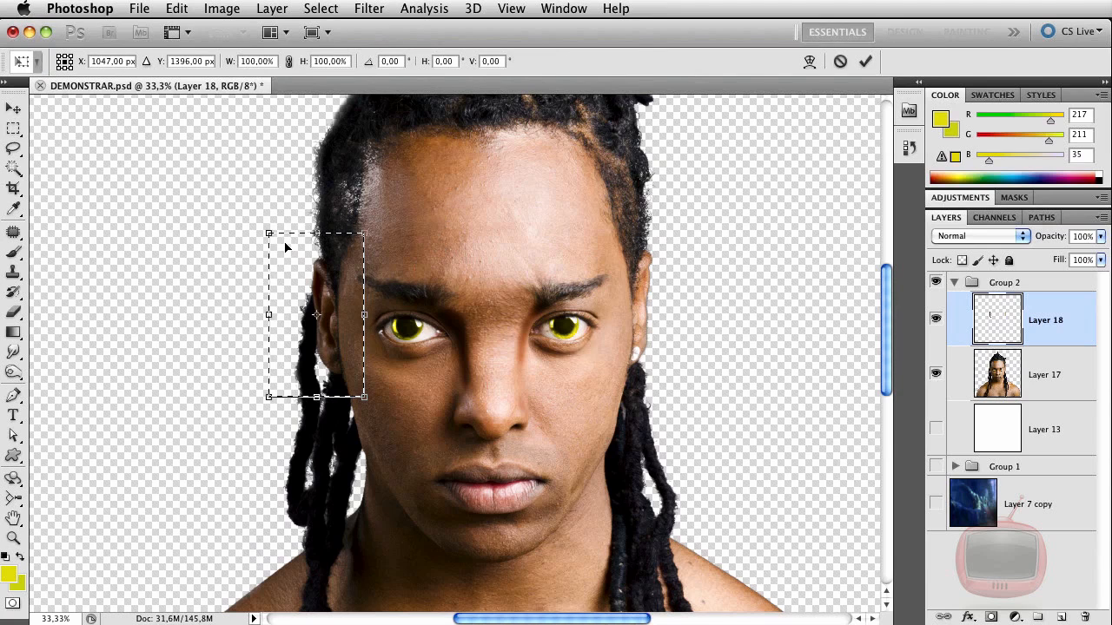
pyautogui.moveTo(267, 232); pyautogui.dragTo(233, 184)
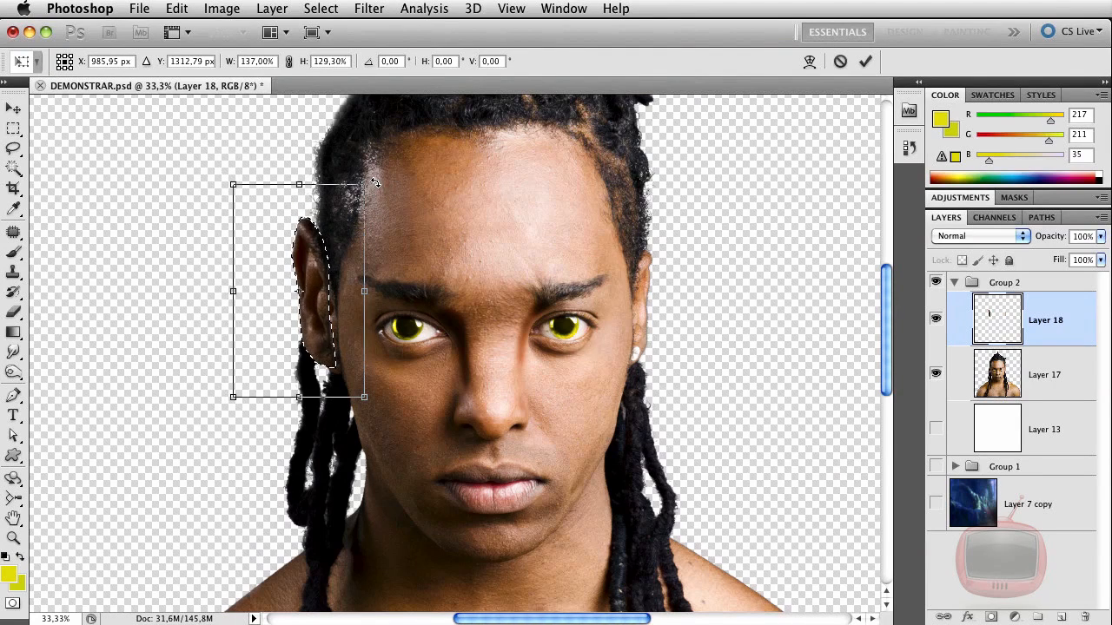
pyautogui.moveTo(377, 178); pyautogui.dragTo(357, 166)
pyautogui.moveTo(327, 334); pyautogui.dragTo(331, 354)
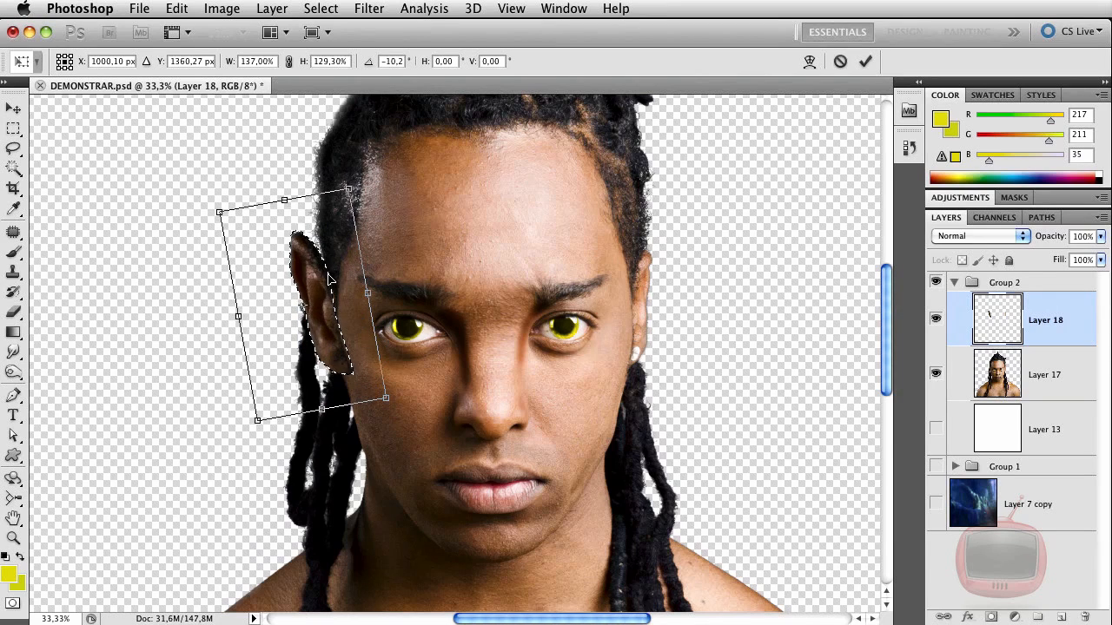
pyautogui.press('Return')
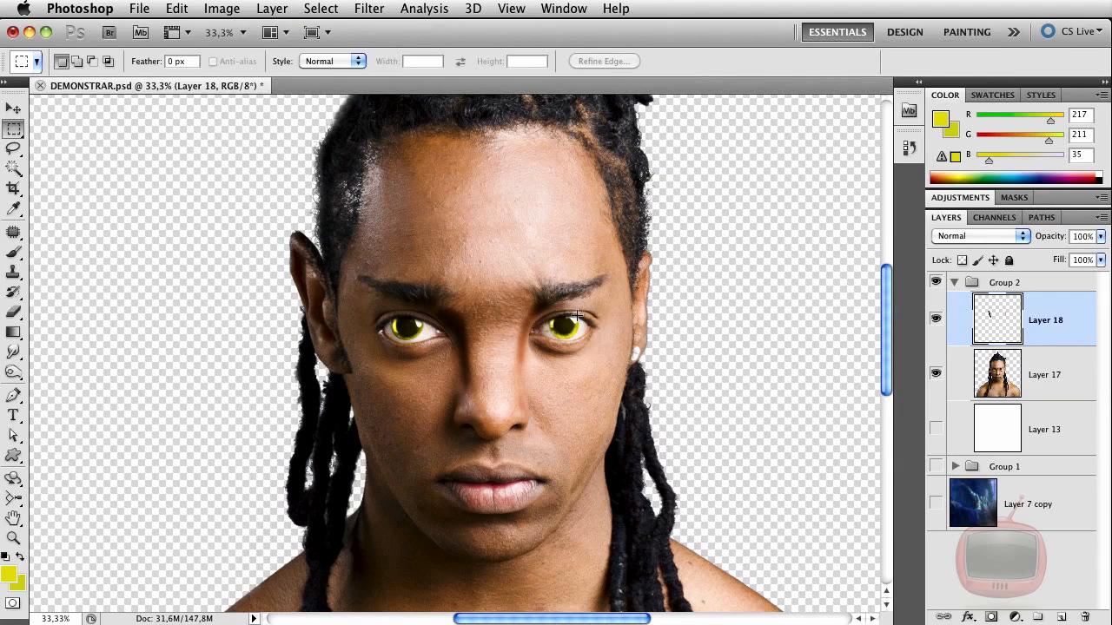
# - Scale the copied ear with the earring to 141.53% width and 133.66% height, rotate it 5.49°, and fit it against the head
pyautogui.moveTo(636, 285); pyautogui.dragTo(685, 399)
pyautogui.press('super+t')
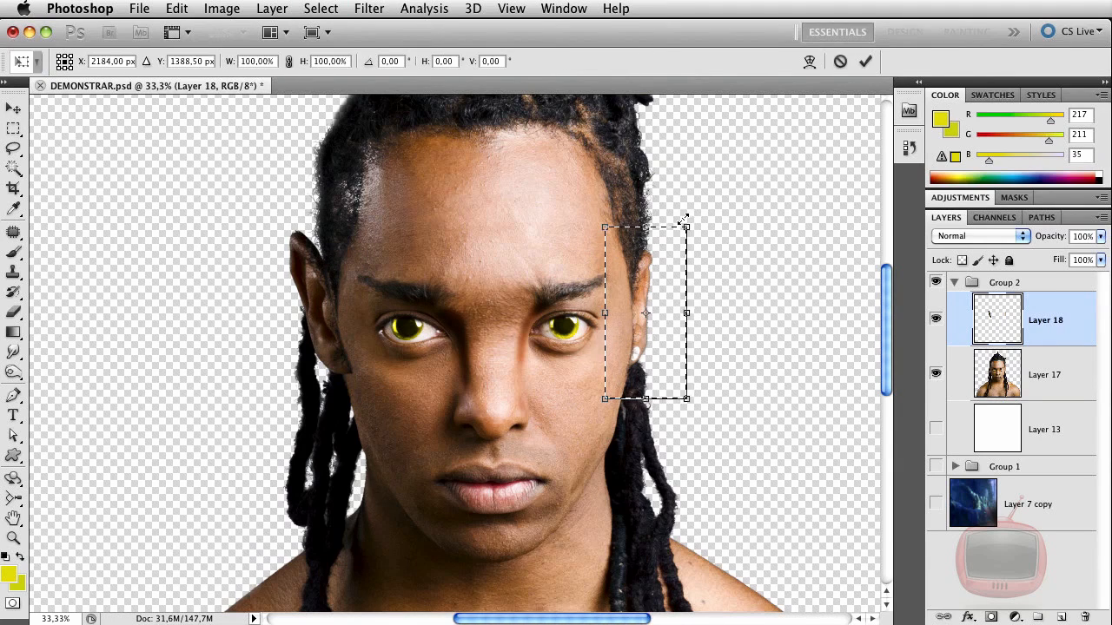
pyautogui.moveTo(687, 225); pyautogui.dragTo(721, 168)
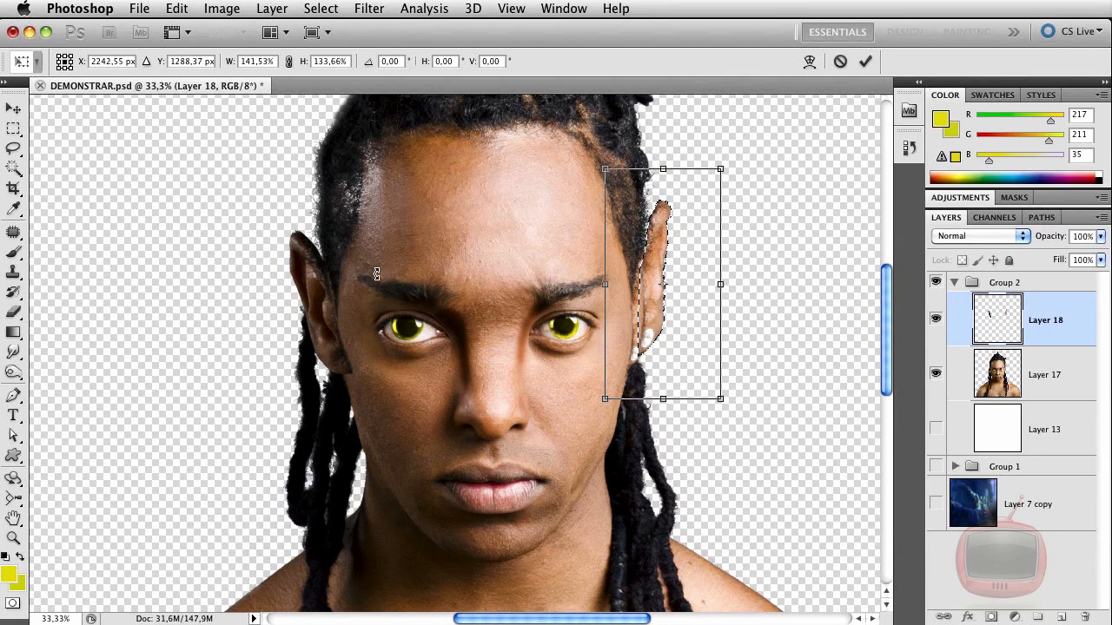
pyautogui.moveTo(650, 303); pyautogui.dragTo(643, 310)
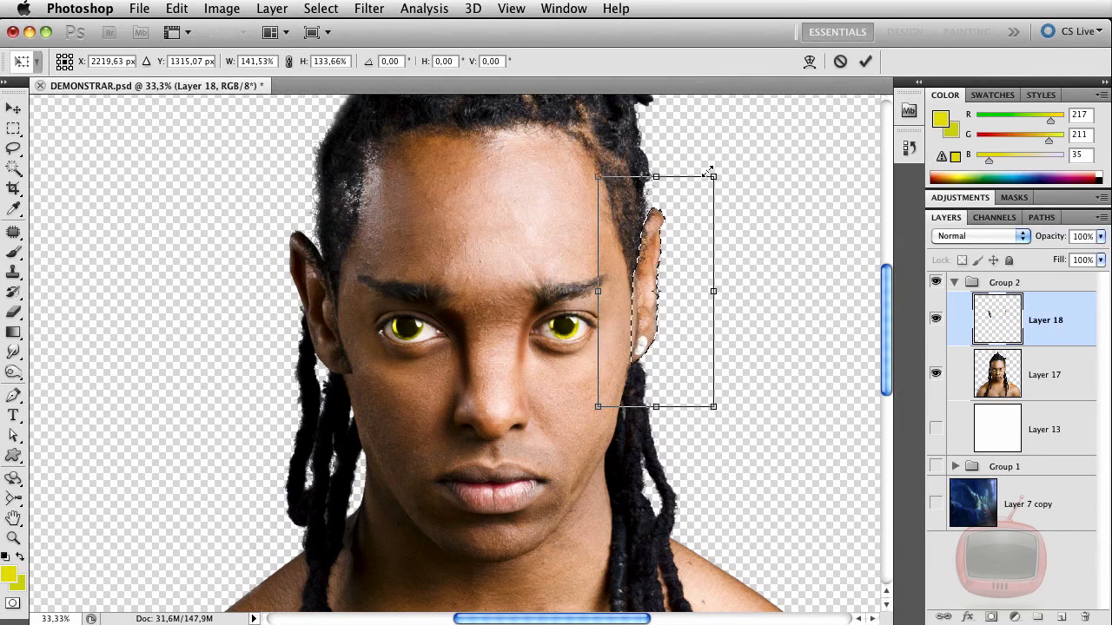
pyautogui.moveTo(724, 175)
pyautogui.mouseDown()
pyautogui.moveTo(745, 190)
pyautogui.moveTo(735, 185)
pyautogui.mouseUp()
pyautogui.moveTo(650, 310); pyautogui.dragTo(649, 312)
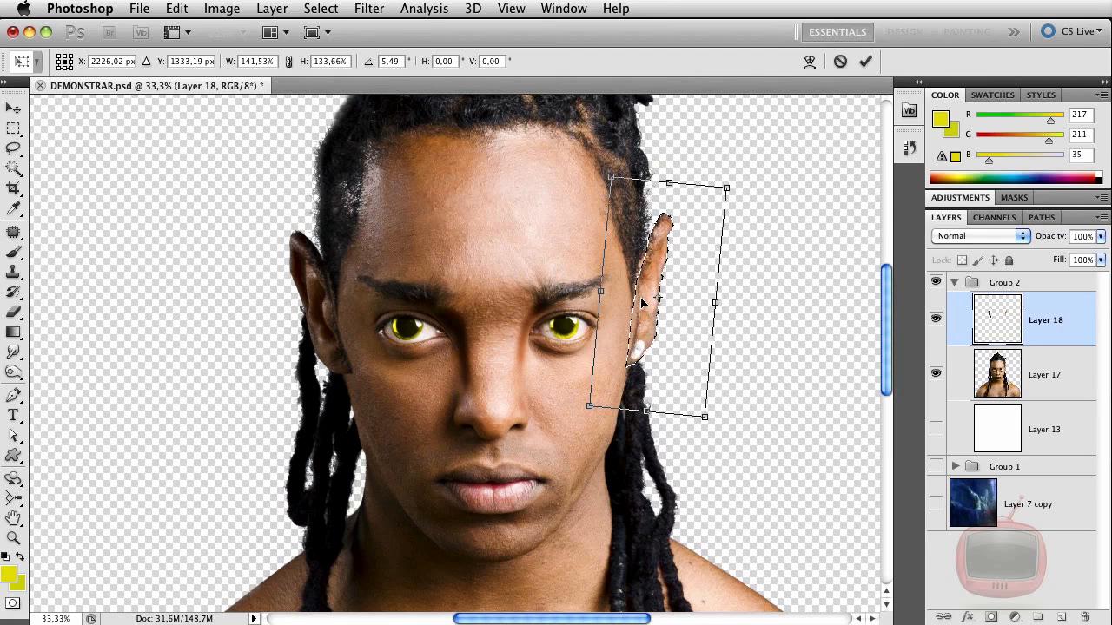
pyautogui.press('Return')
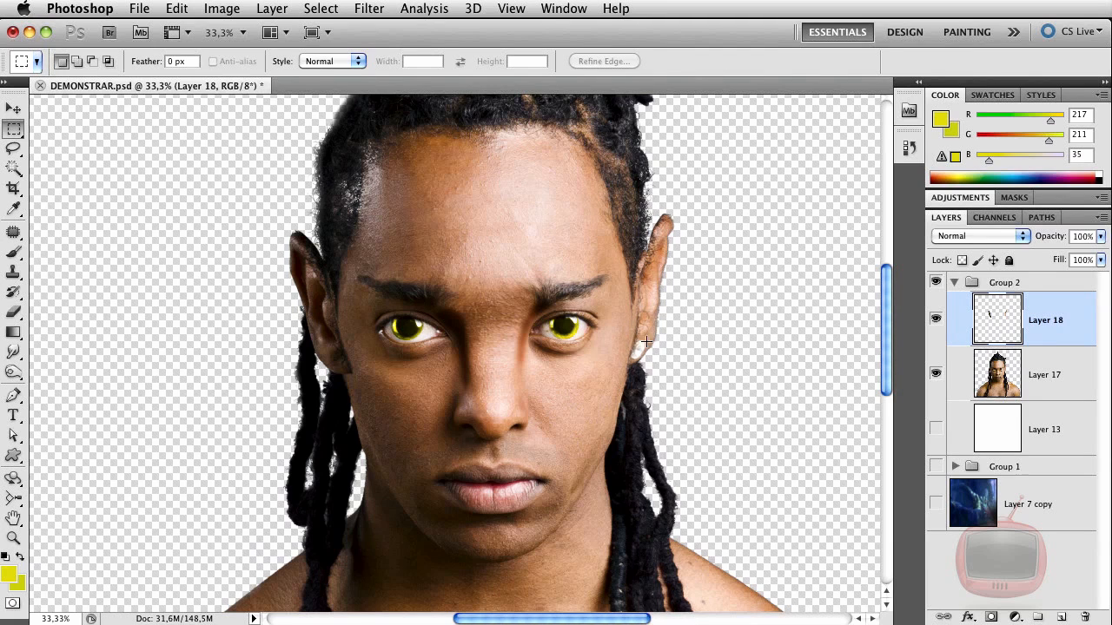
# - Pull the tips of both copied ears upward into points with Forward Warp in Liquify, and apply it
pyautogui.keyDown('alt'); pyautogui.click(935, 320); pyautogui.keyUp('alt')
pyautogui.keyDown('alt'); pyautogui.click(935, 321); pyautogui.keyUp('alt')
pyautogui.click(369, 8)
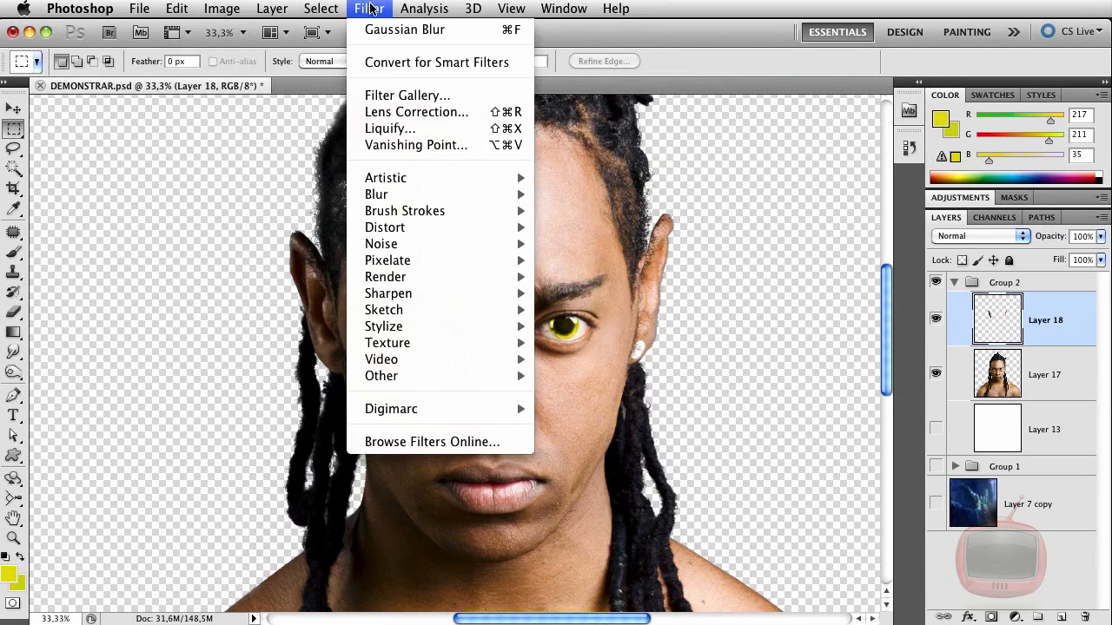
pyautogui.click(424, 128)
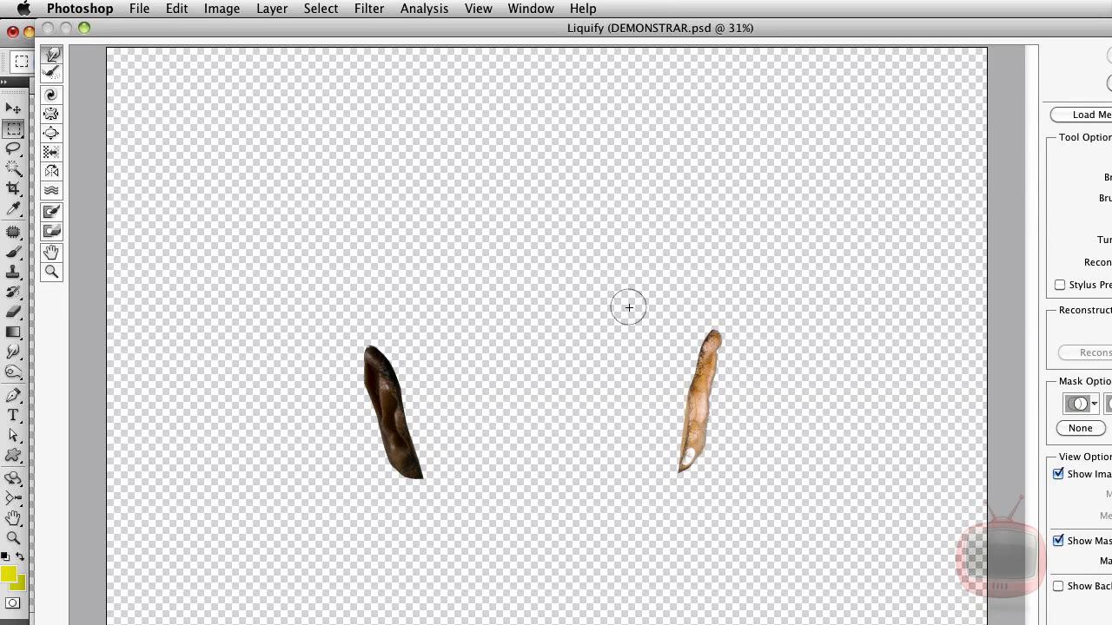
pyautogui.moveTo(372, 363); pyautogui.dragTo(347, 318)
pyautogui.moveTo(716, 347); pyautogui.dragTo(721, 315)
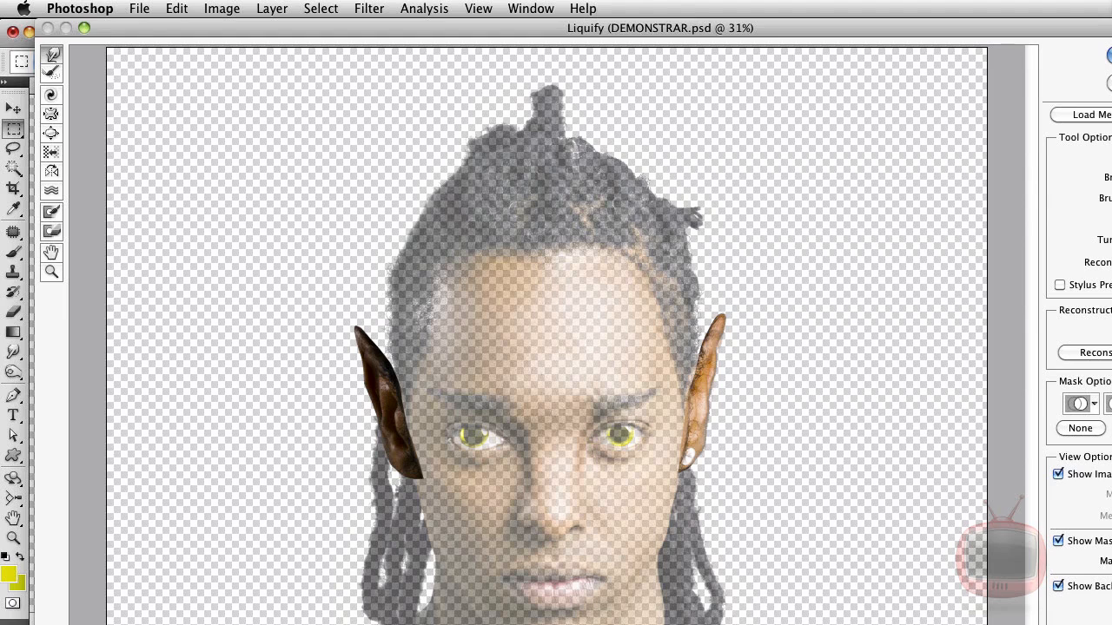
pyautogui.press('Return')
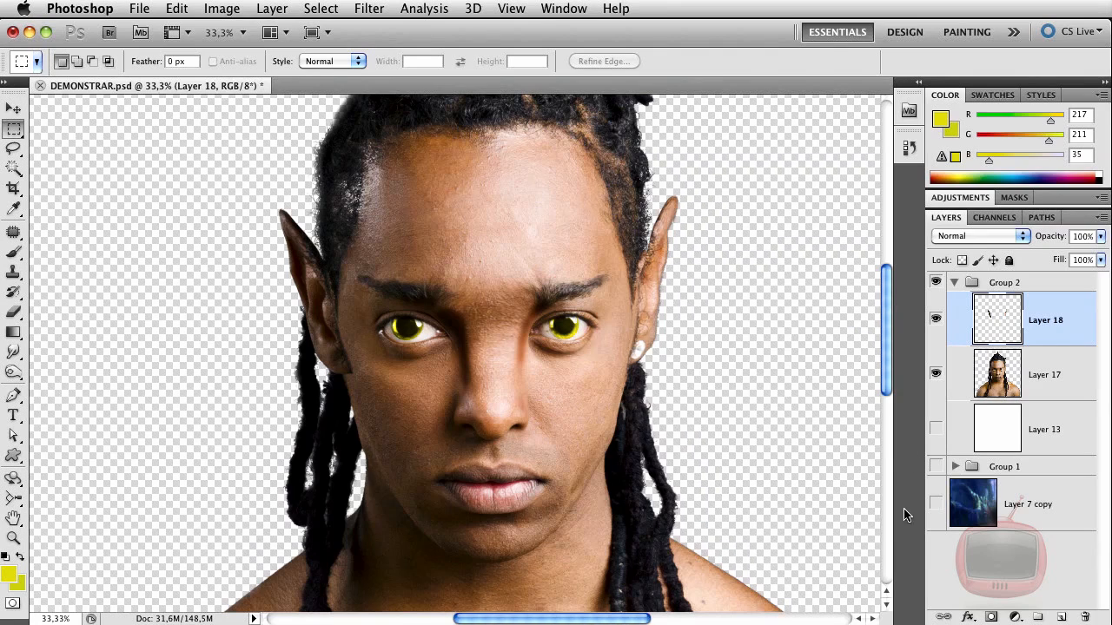
# - Add a layer mask to the ear layer and paint black with a 45-pixel brush along the shadowed ear's inner edge
pyautogui.press('super+minus')
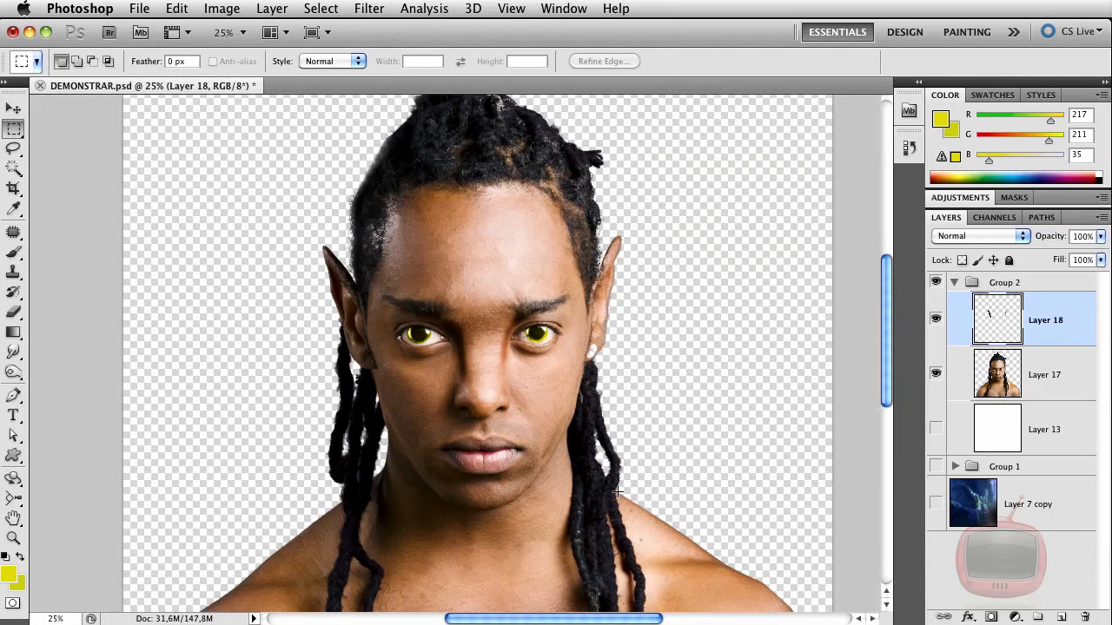
pyautogui.press('z')
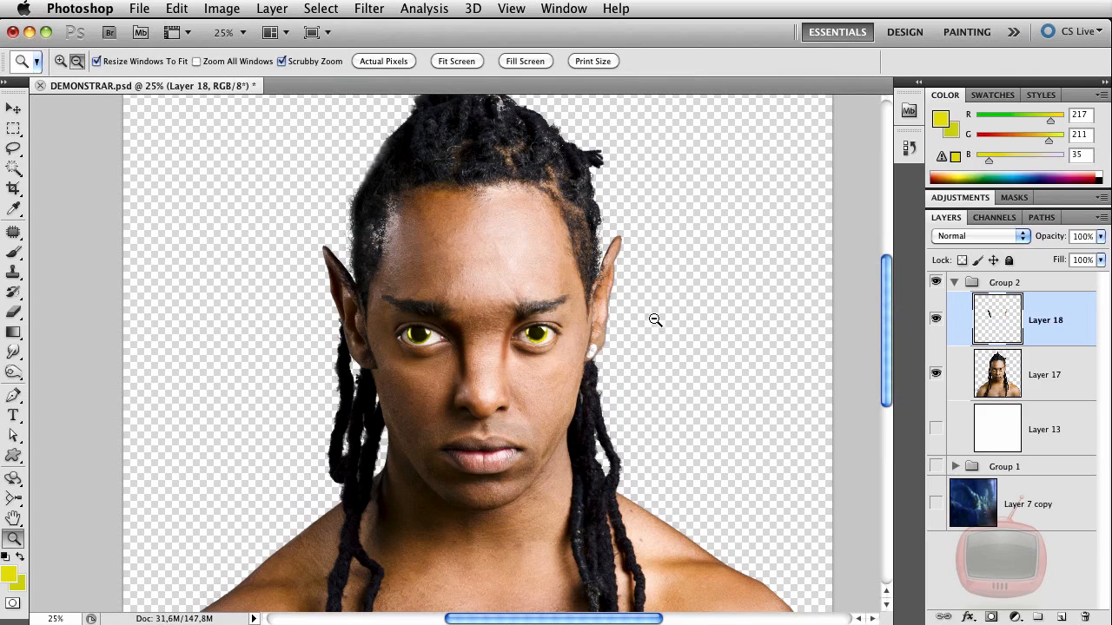
pyautogui.moveTo(638, 314); pyautogui.dragTo(713, 223)
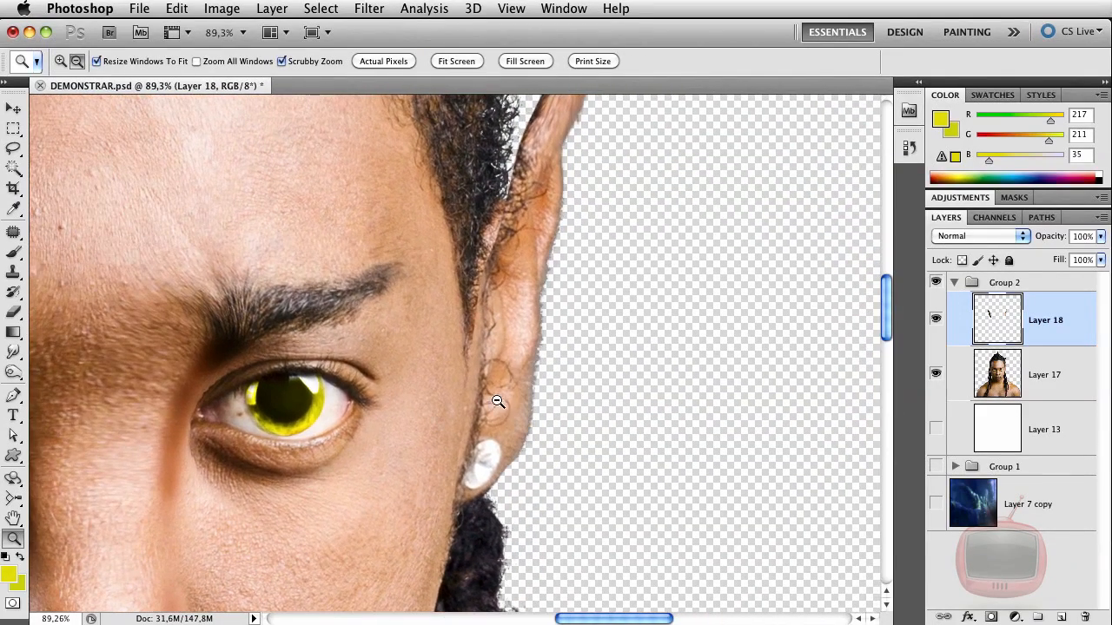
pyautogui.hscroll(-10, 498, 401)
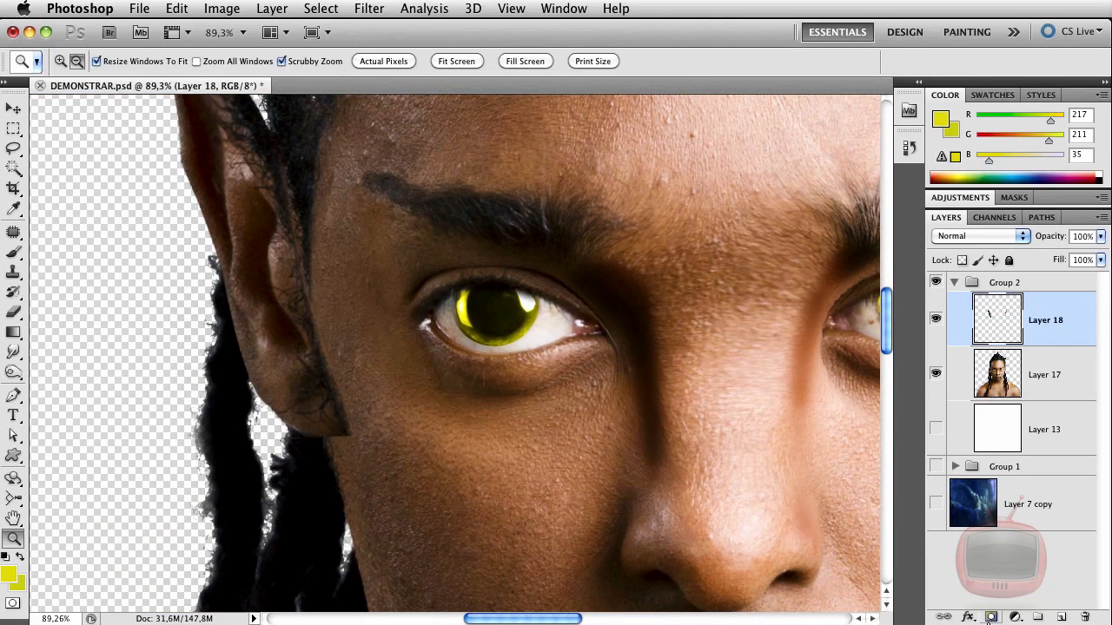
pyautogui.click(992, 617)
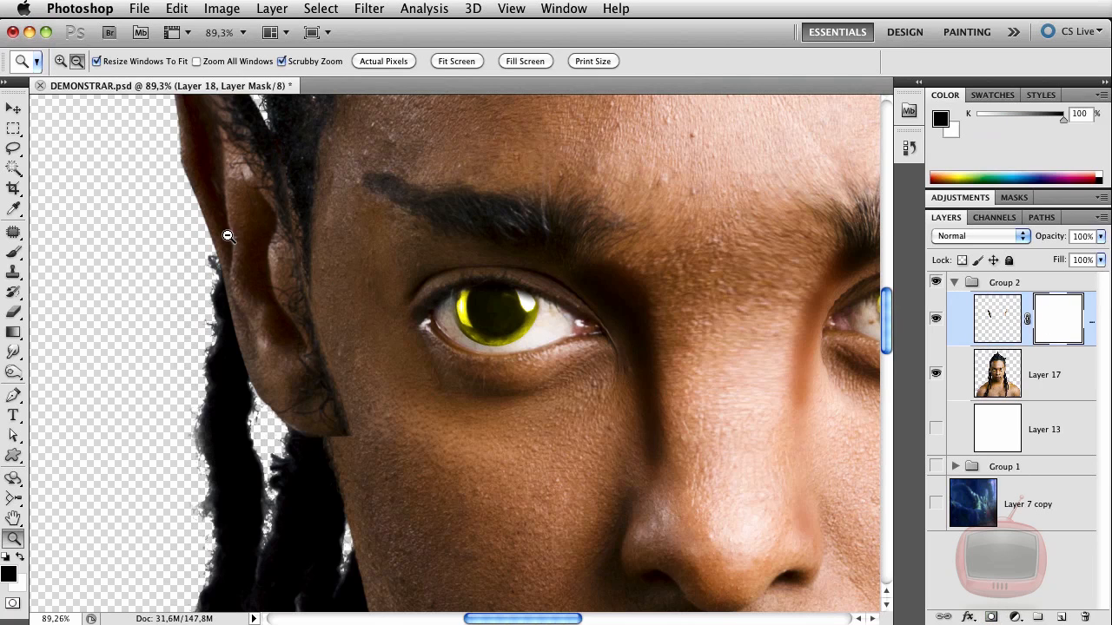
pyautogui.click(13, 252)
pyautogui.moveTo(309, 262); pyautogui.dragTo(337, 414)
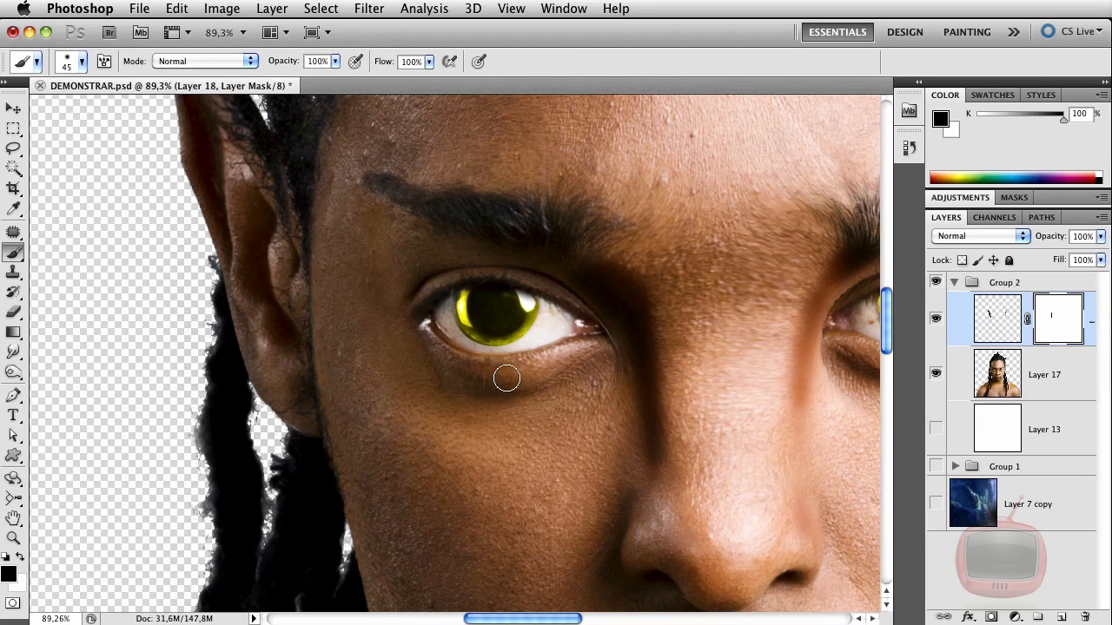
# - Paint black on the mask along the inner edge of the earring-side ear, and check both ears' blending
pyautogui.hscroll(10, 720, 417)
pyautogui.moveTo(682, 245)
pyautogui.mouseDown()
pyautogui.moveTo(694, 296)
pyautogui.moveTo(702, 185)
pyautogui.moveTo(701, 401)
pyautogui.moveTo(688, 394)
pyautogui.moveTo(667, 429)
pyautogui.mouseUp()
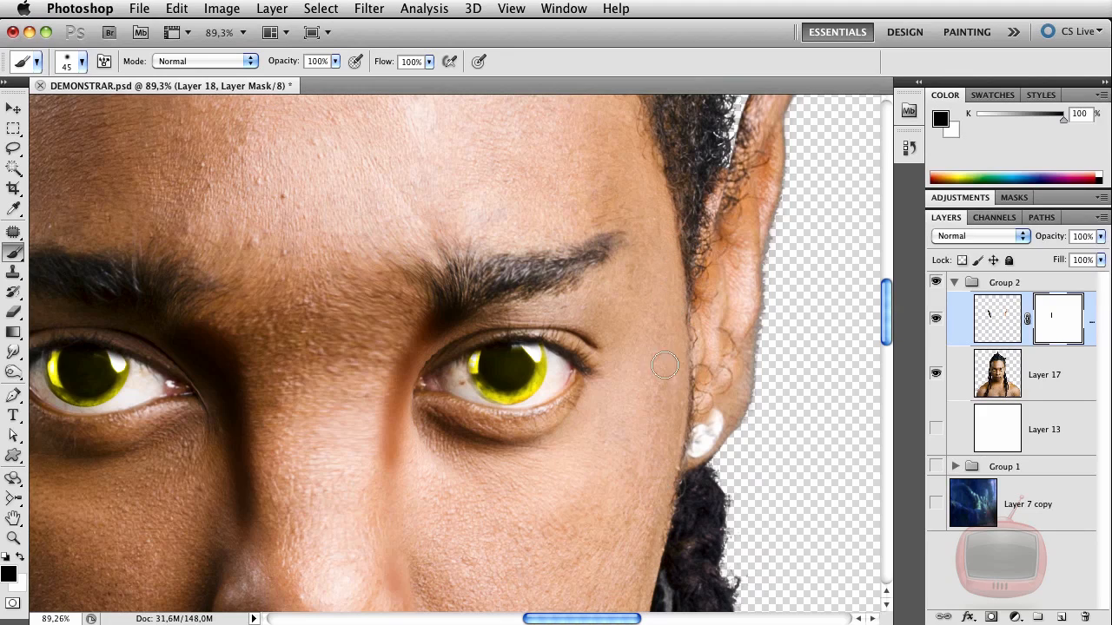
pyautogui.hscroll(-10, 647, 466)
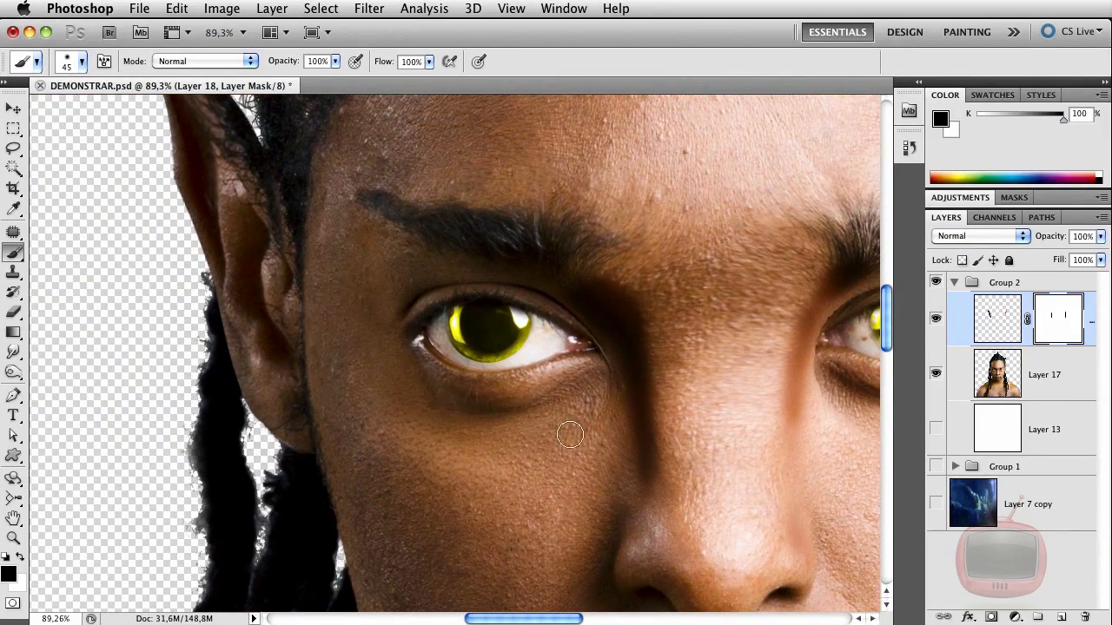
pyautogui.hscroll(5, 435, 472)
pyautogui.press('super+minus')
pyautogui.press('super+minus')
pyautogui.press('super+minus')
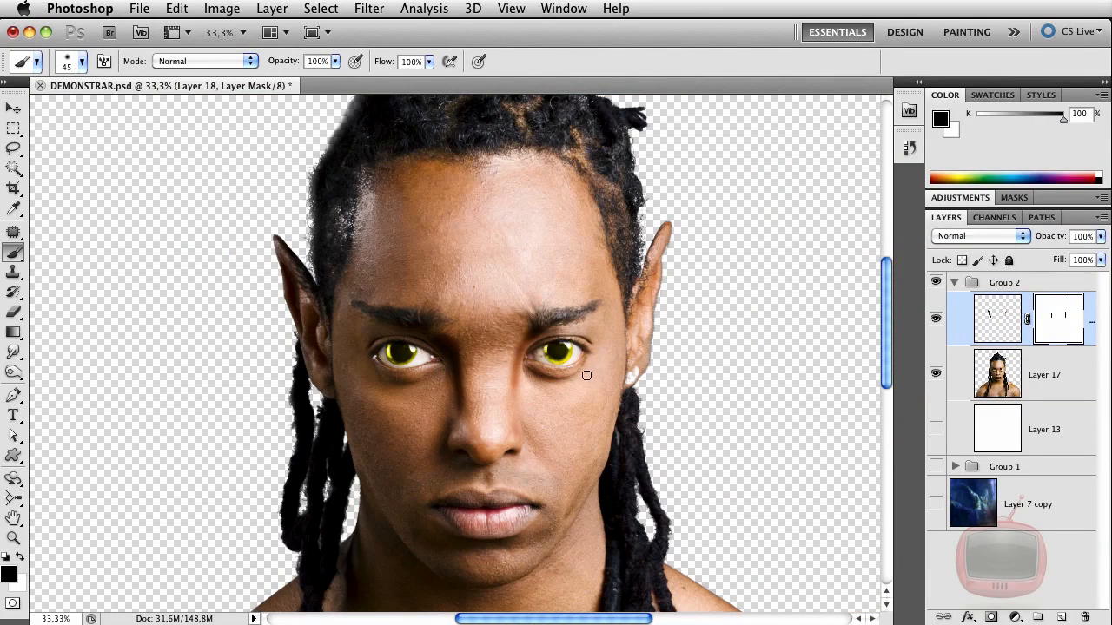
# - Try to patch the bumpy forehead skin above the inner eyebrow with the Patch tool in Source mode
pyautogui.press('z')
pyautogui.moveTo(596, 311); pyautogui.dragTo(628, 423)
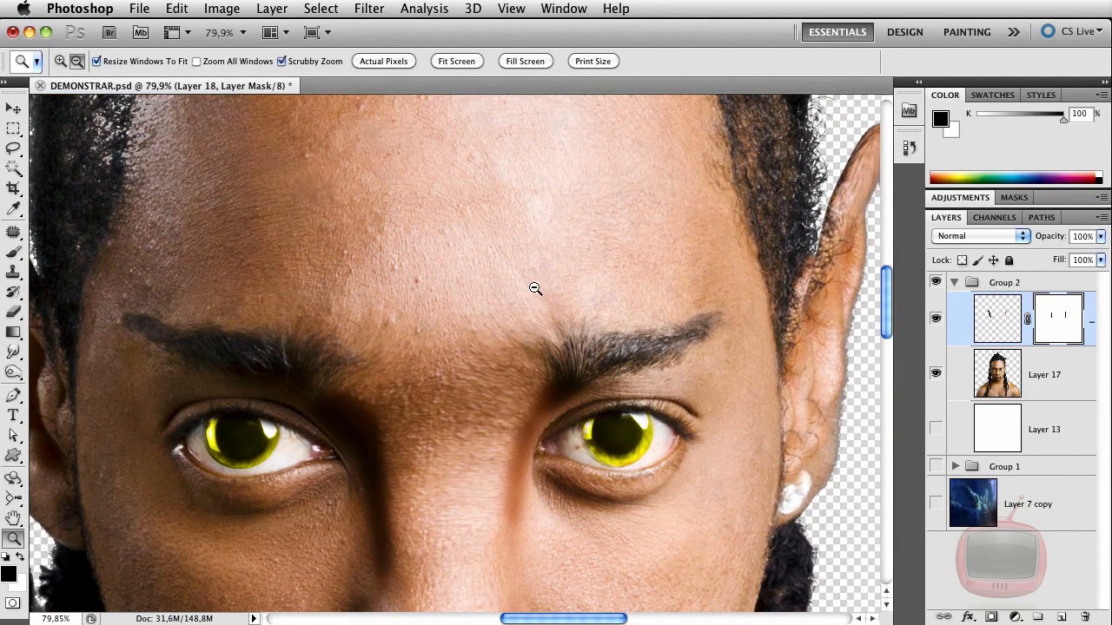
pyautogui.click(14, 236)
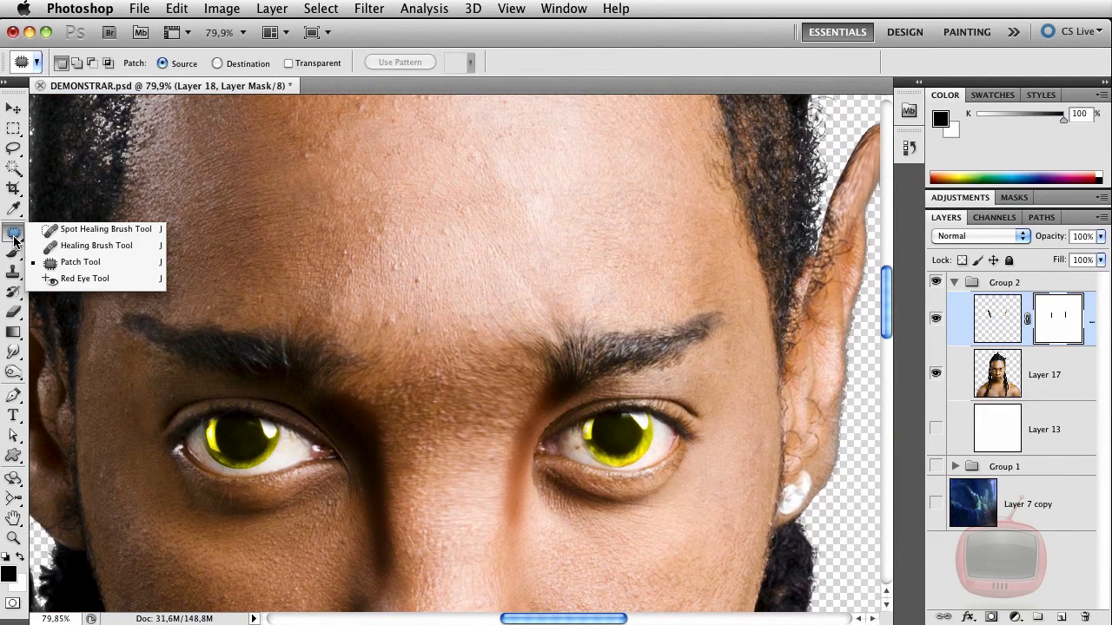
pyautogui.click(75, 262)
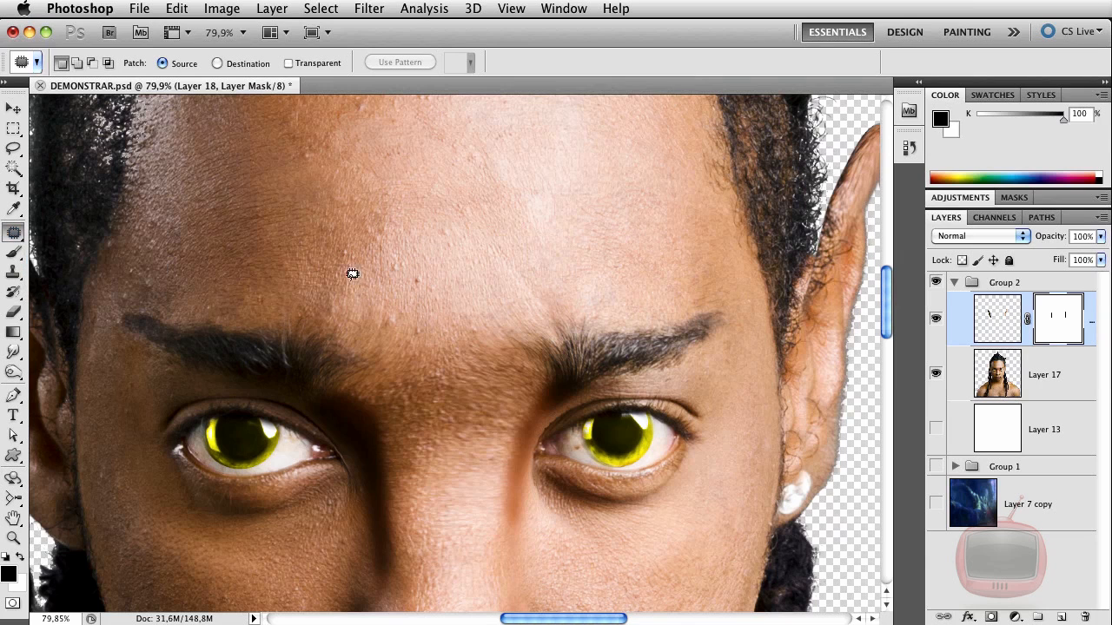
pyautogui.moveTo(352, 320); pyautogui.dragTo(377, 231)
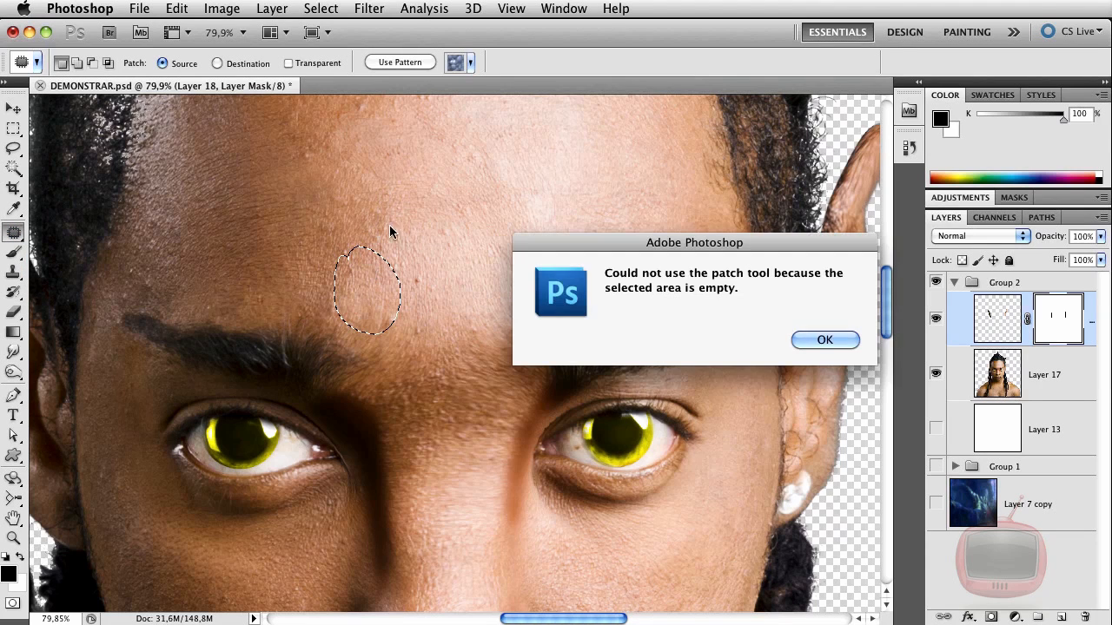
pyautogui.click(835, 339)
# - Switch to Layer 17 and patch the bumps and blemishes on the forehead and face with cleaner nearby skin
pyautogui.hotkey('alt', '[')
pyautogui.moveTo(372, 310); pyautogui.dragTo(298, 244)
pyautogui.moveTo(530, 252)
pyautogui.mouseDown()
pyautogui.moveTo(565, 304)
pyautogui.moveTo(540, 262)
pyautogui.moveTo(591, 228)
pyautogui.mouseUp()
pyautogui.click(446, 338)
pyautogui.moveTo(455, 376)
pyautogui.mouseDown()
pyautogui.moveTo(499, 327)
pyautogui.moveTo(458, 377)
pyautogui.mouseUp()
pyautogui.moveTo(507, 333); pyautogui.dragTo(490, 290)
pyautogui.click(591, 431)
pyautogui.moveTo(588, 570); pyautogui.dragTo(603, 453)
pyautogui.press('super+minus')
pyautogui.press('super+minus')
pyautogui.press('super+minus')
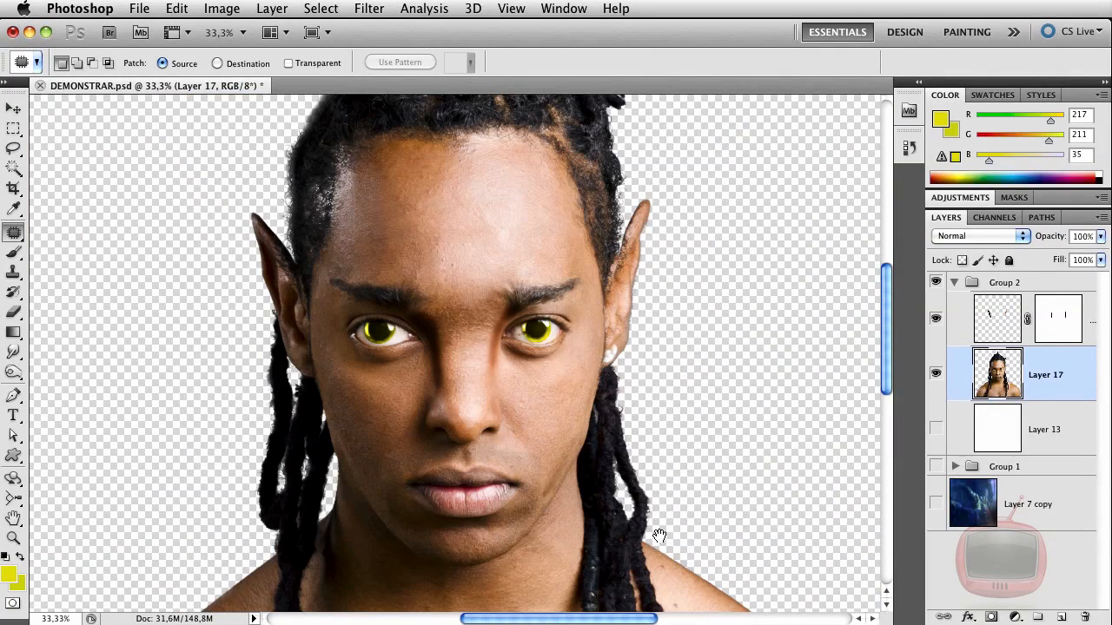
pyautogui.moveTo(659, 536); pyautogui.dragTo(656, 516)
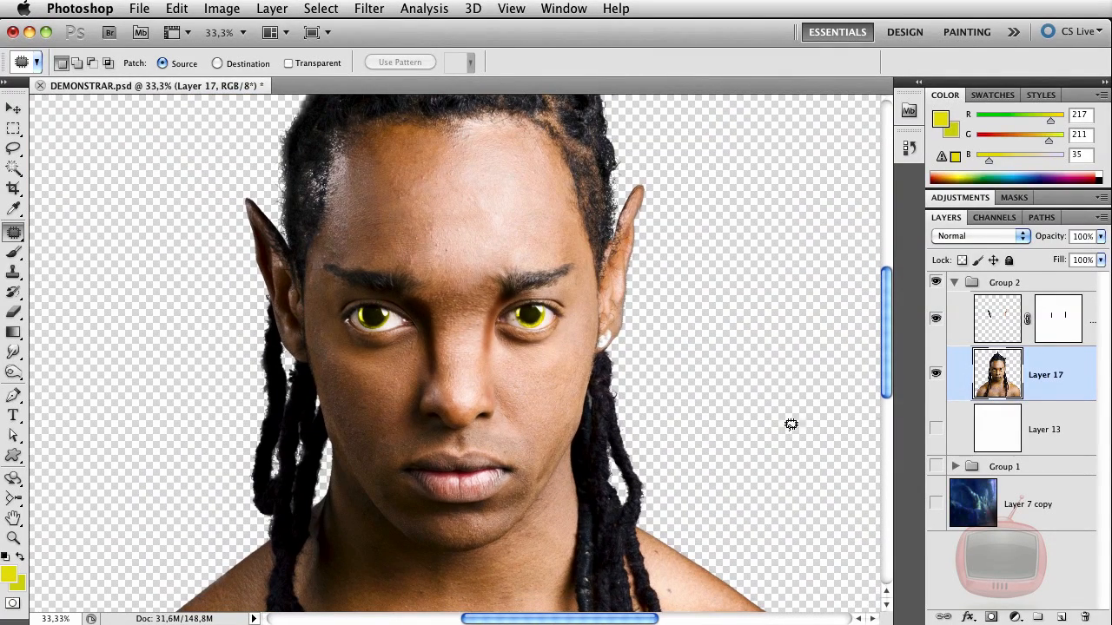
# - Merge the masked ear layer with Layer 17, and slim the jawline inward with Forward Warp in Liquify
pyautogui.keyDown('shift'); pyautogui.click(1088, 339); pyautogui.keyUp('shift')
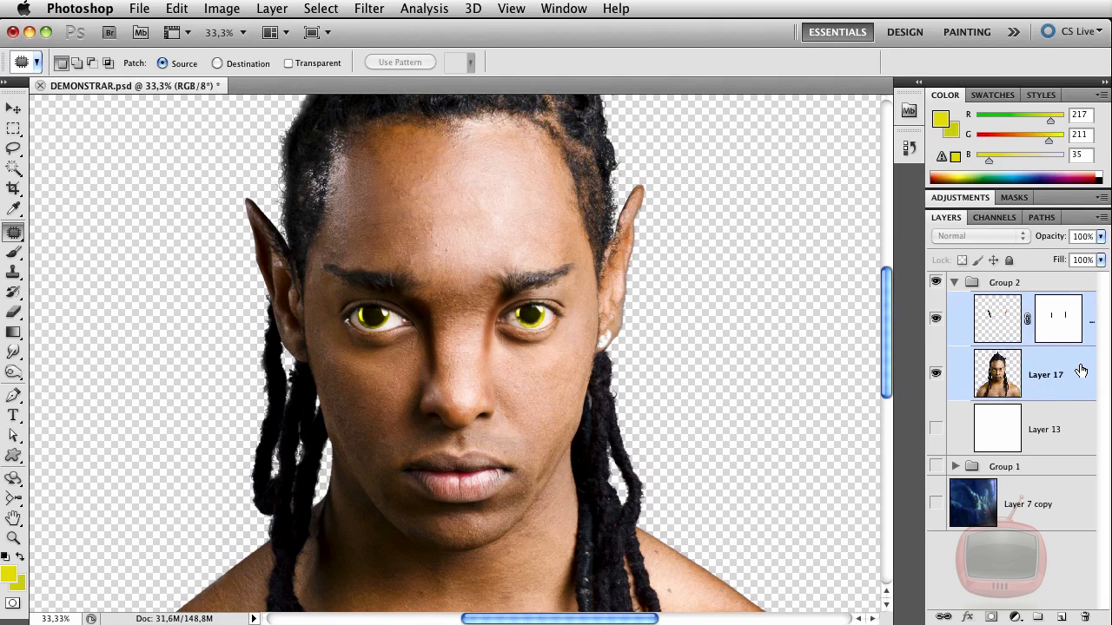
pyautogui.press('super+e')
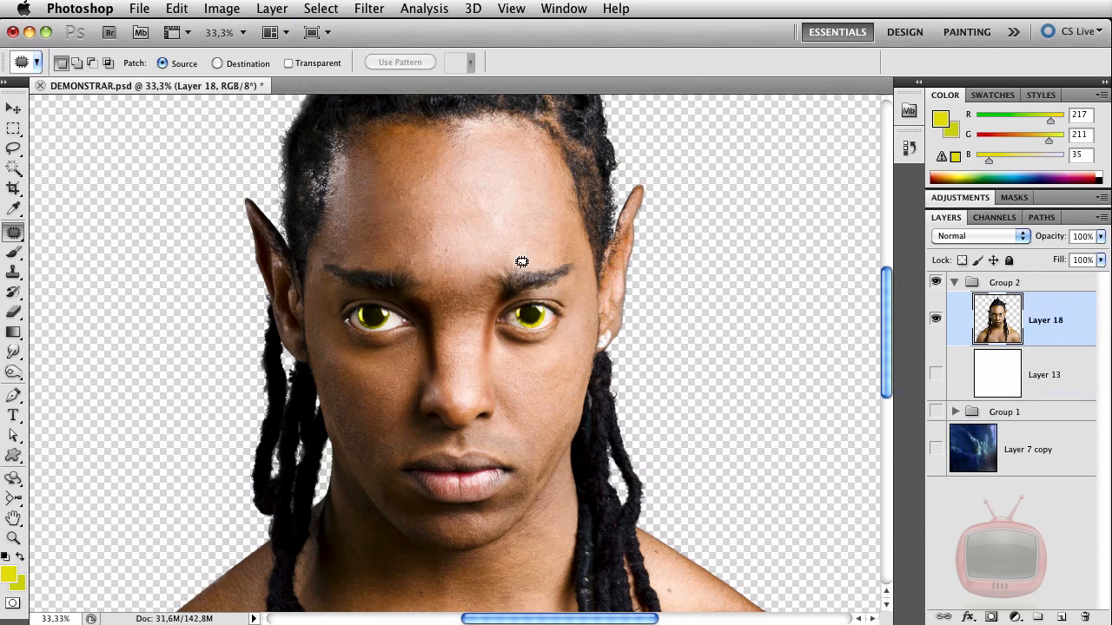
pyautogui.click(369, 9)
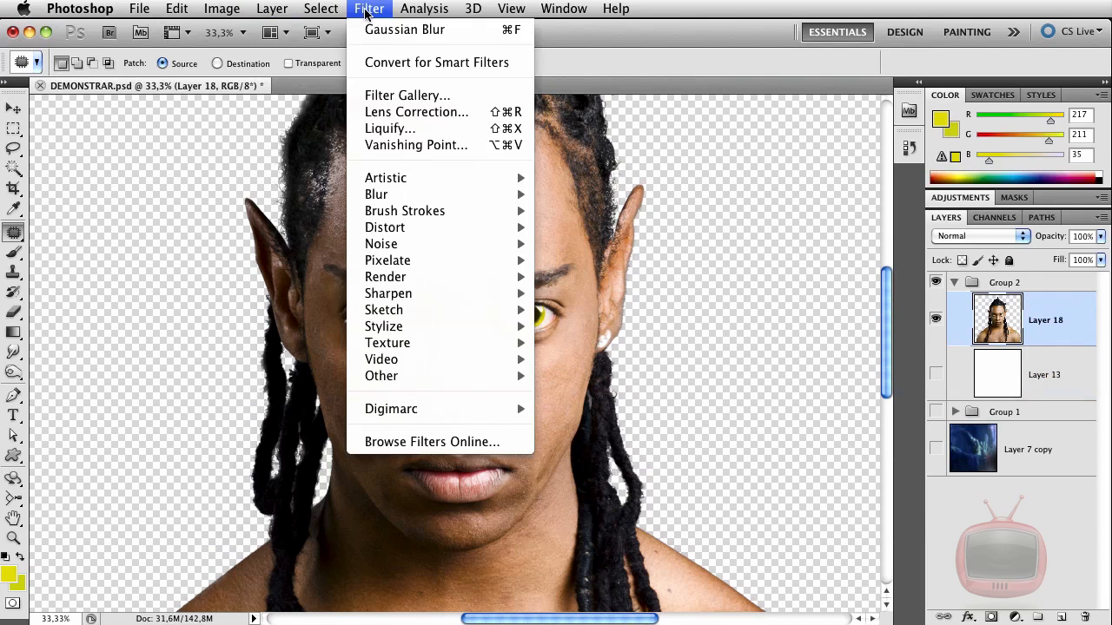
pyautogui.click(409, 128)
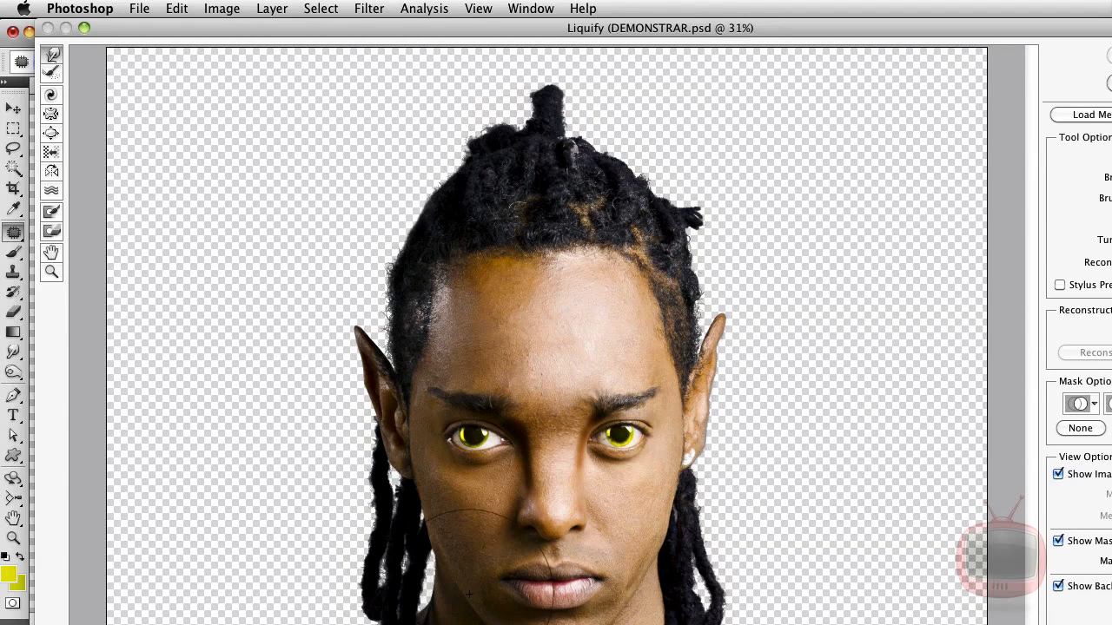
pyautogui.moveTo(472, 594); pyautogui.dragTo(482, 590)
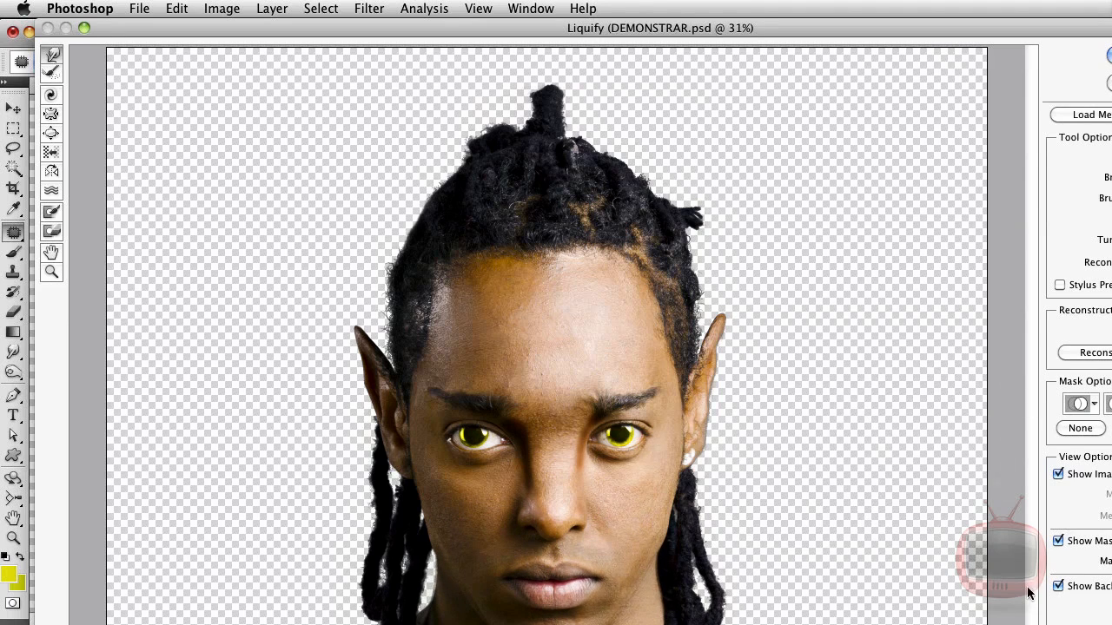
pyautogui.click(1059, 587)
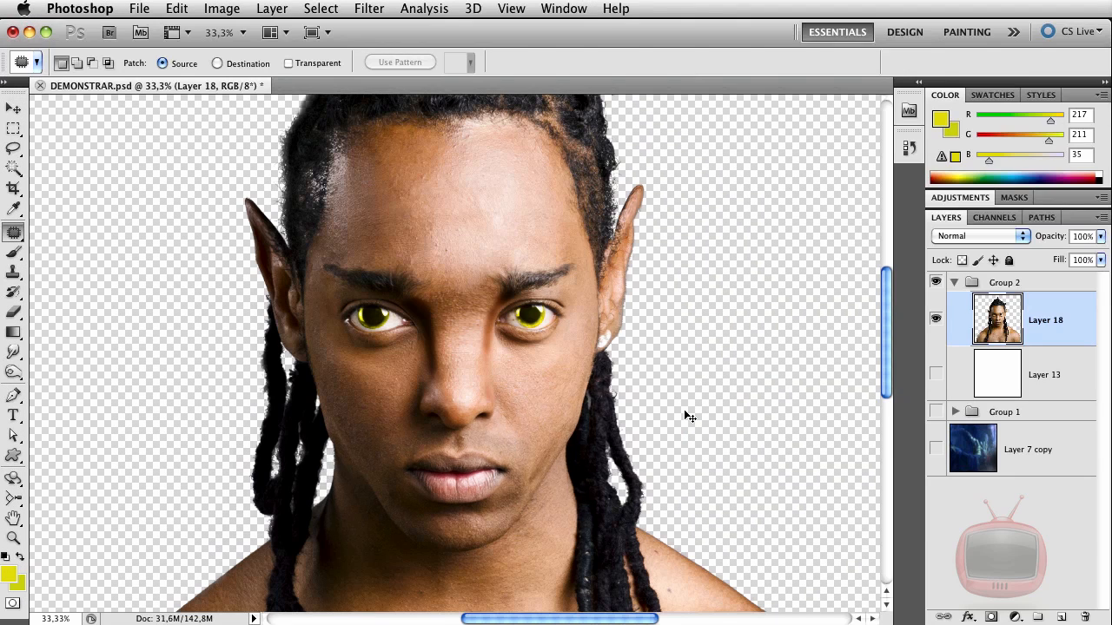
pyautogui.press('super+minus')
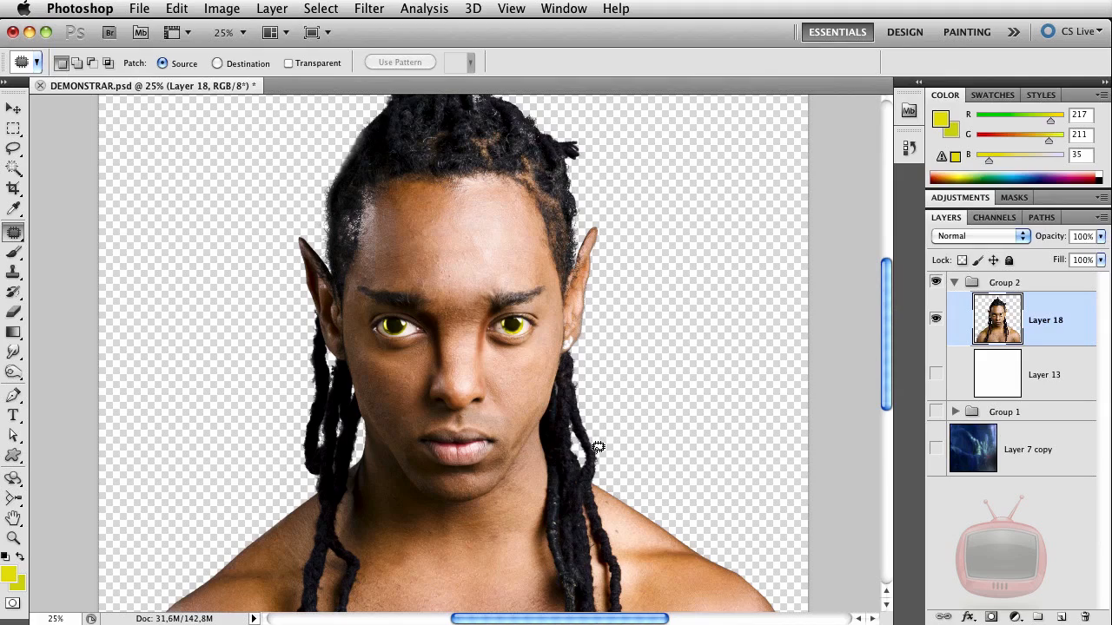